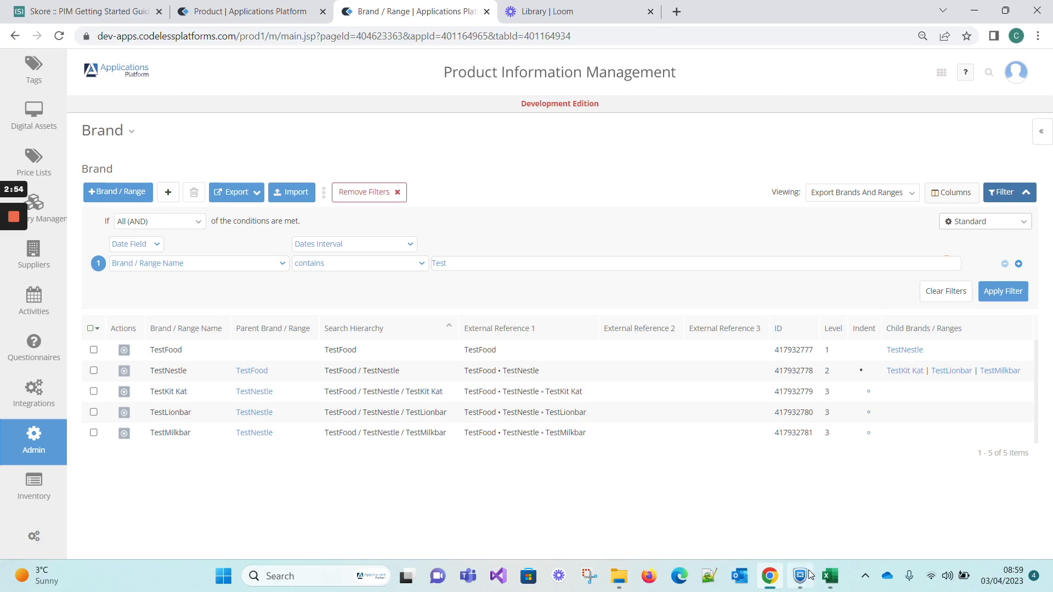
# - Switch to Excel's Product Brand Import using Label.xlsx workbook and examine its ID, SKU and Brand / Range columns
pyautogui.moveTo(830, 576)
pyautogui.click(756, 494)
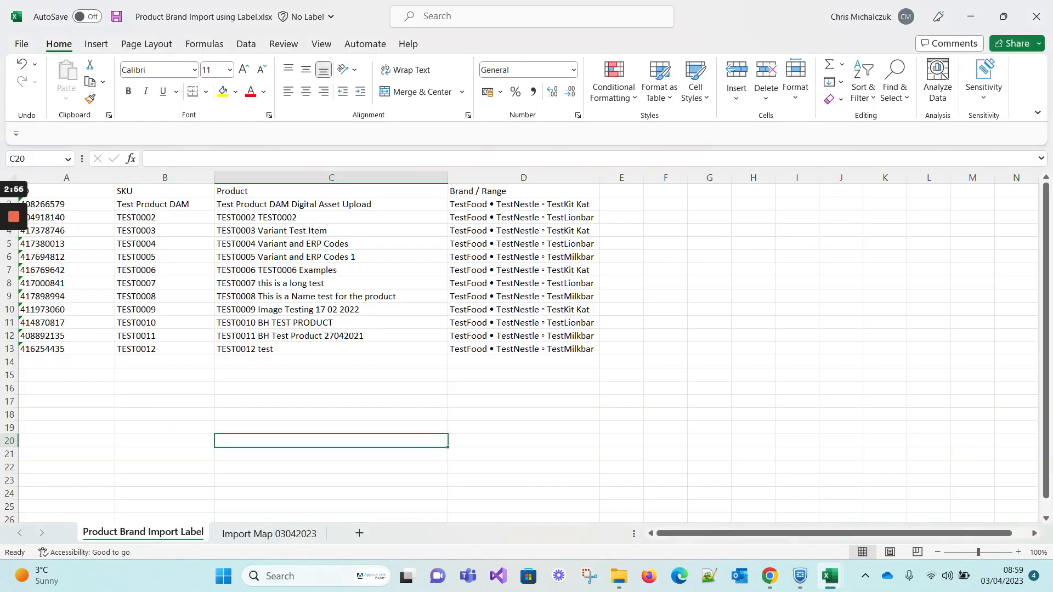
pyautogui.moveTo(66, 191); pyautogui.dragTo(524, 349)
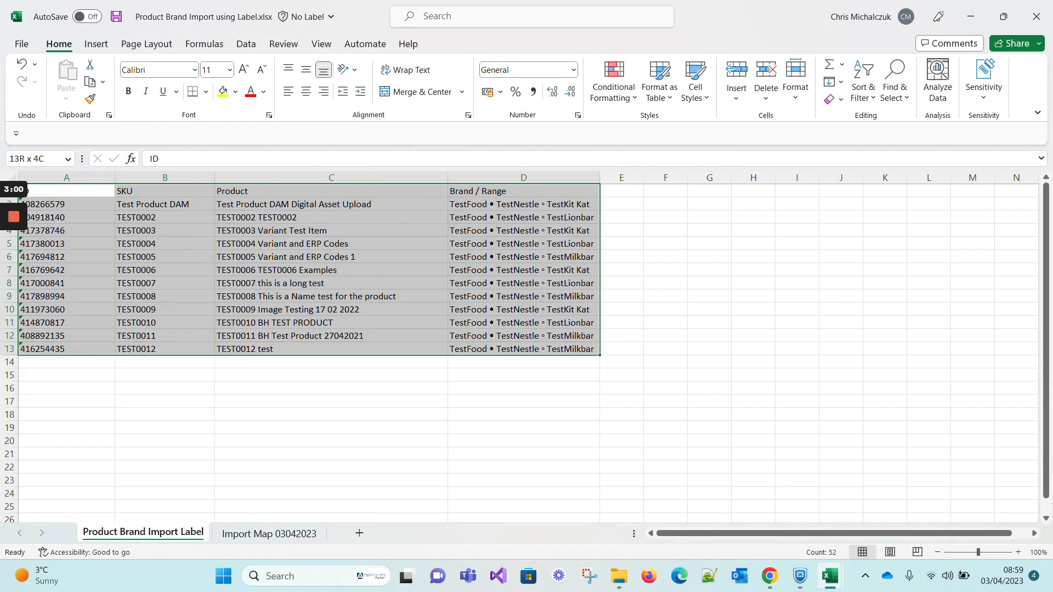
pyautogui.click(524, 204)
pyautogui.moveTo(524, 204); pyautogui.dragTo(523, 349)
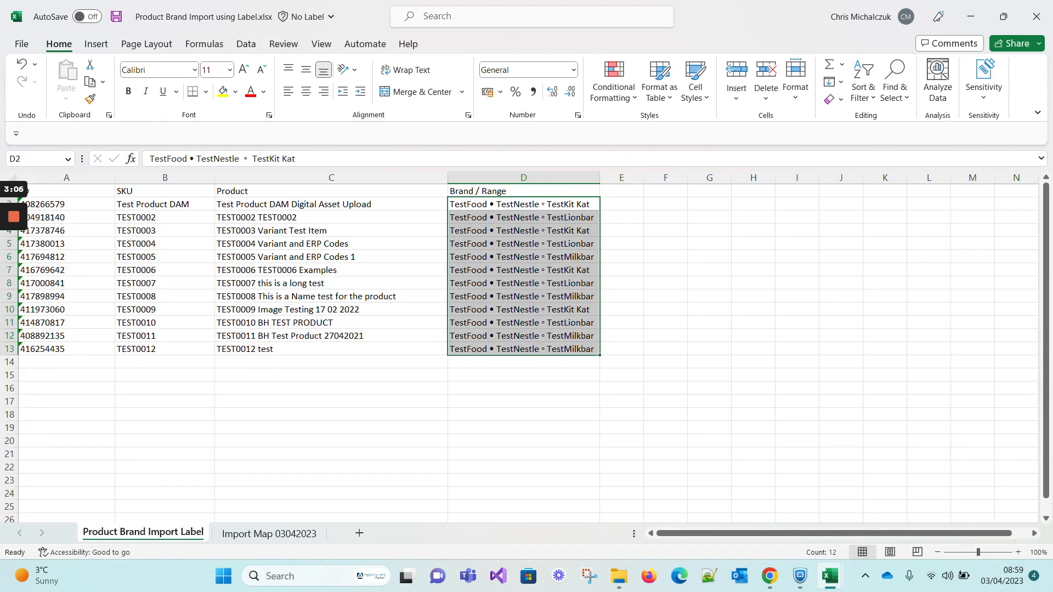
pyautogui.moveTo(164, 204); pyautogui.dragTo(164, 349)
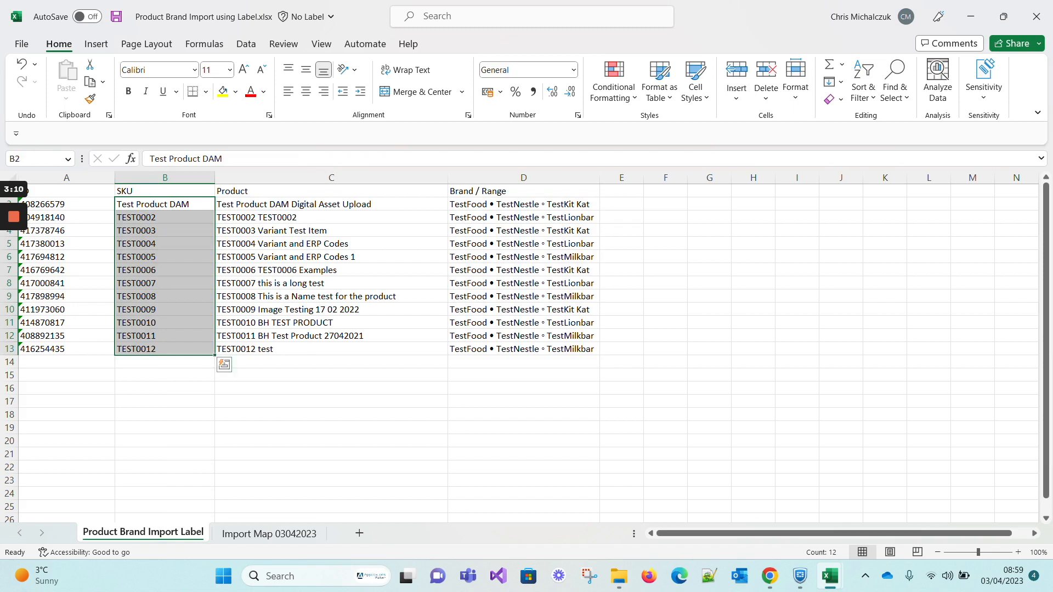
pyautogui.moveTo(67, 191); pyautogui.dragTo(66, 349)
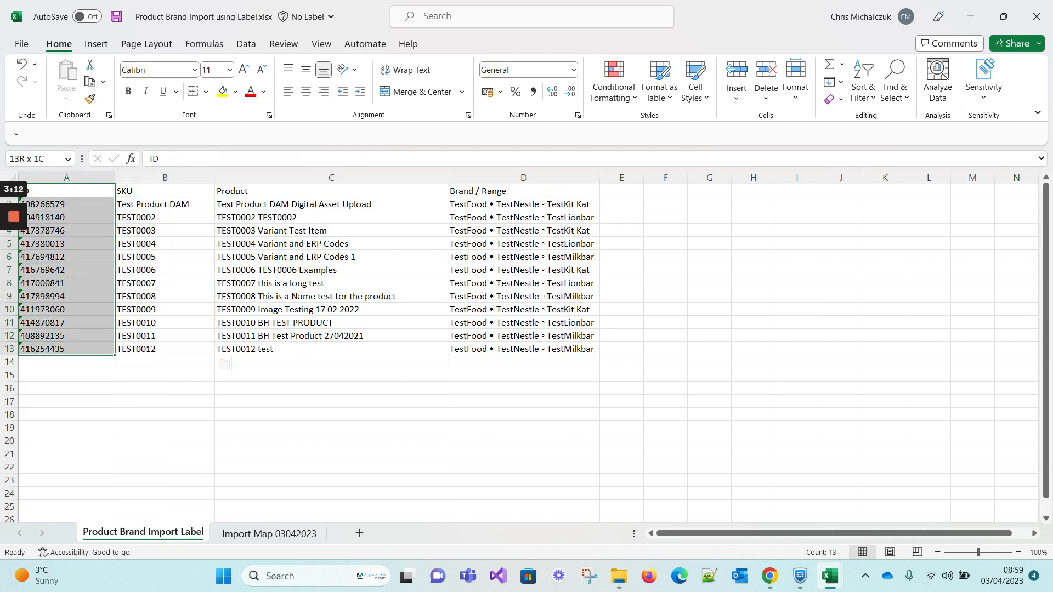
pyautogui.moveTo(164, 191); pyautogui.dragTo(164, 349)
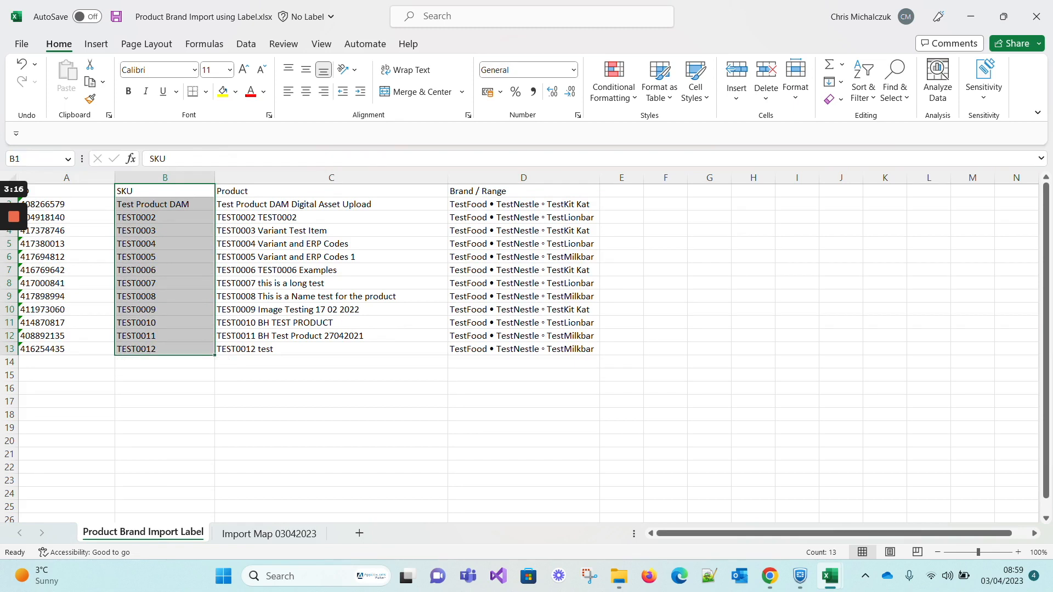
pyautogui.moveTo(524, 204); pyautogui.dragTo(523, 349)
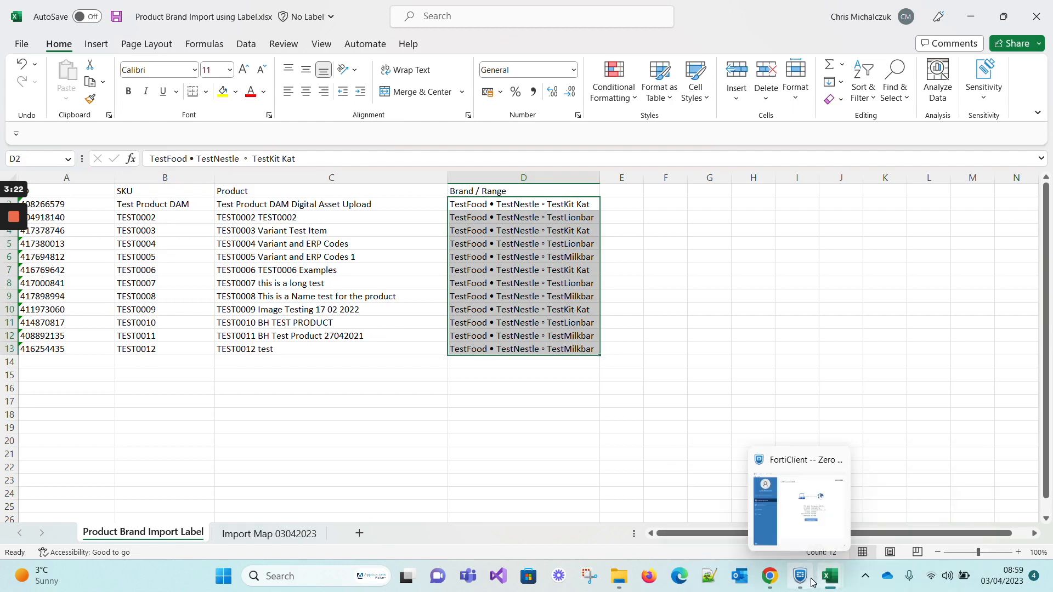
# - Switch to the Product Brand Import Using Brand ID.xlsx workbook and examine its SKU and Brand / Range columns
pyautogui.moveTo(833, 582)
pyautogui.click(889, 524)
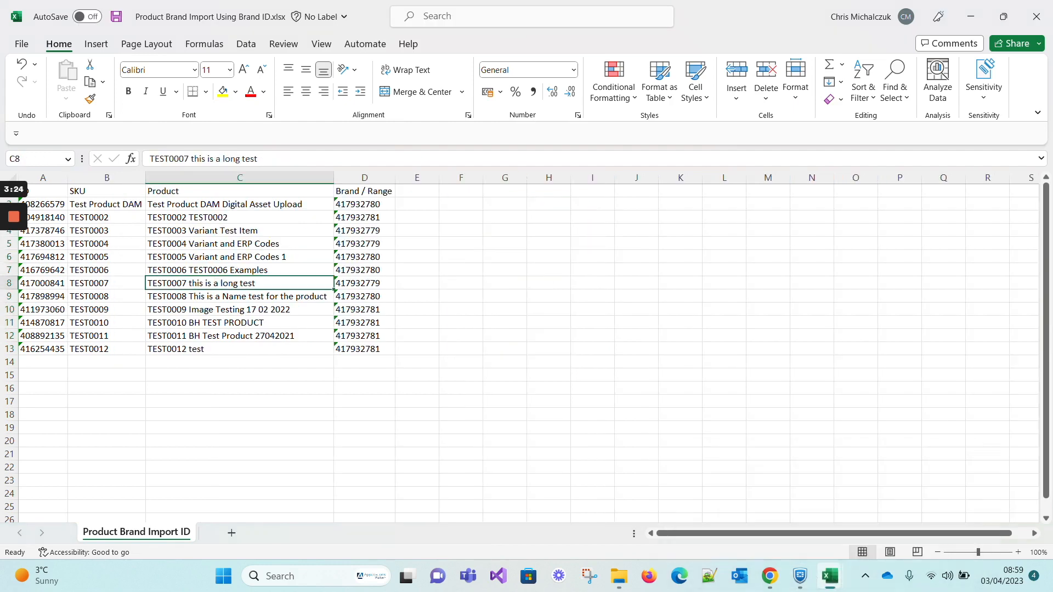
pyautogui.moveTo(107, 204); pyautogui.dragTo(107, 349)
pyautogui.moveTo(365, 204); pyautogui.dragTo(365, 349)
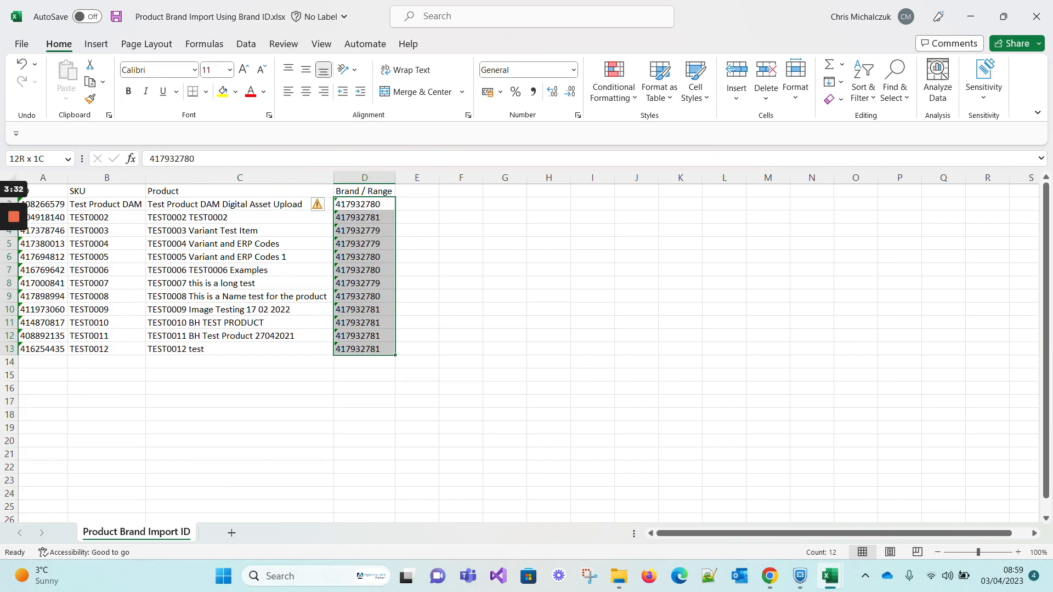
pyautogui.moveTo(364, 349); pyautogui.dragTo(365, 349)
pyautogui.click(365, 191)
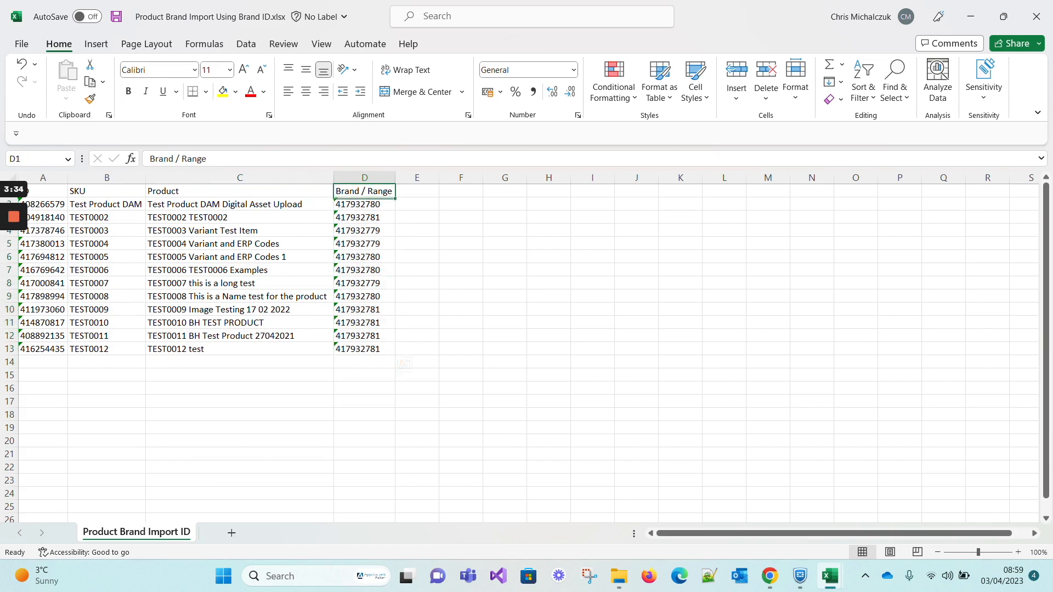
pyautogui.moveTo(365, 204); pyautogui.dragTo(365, 349)
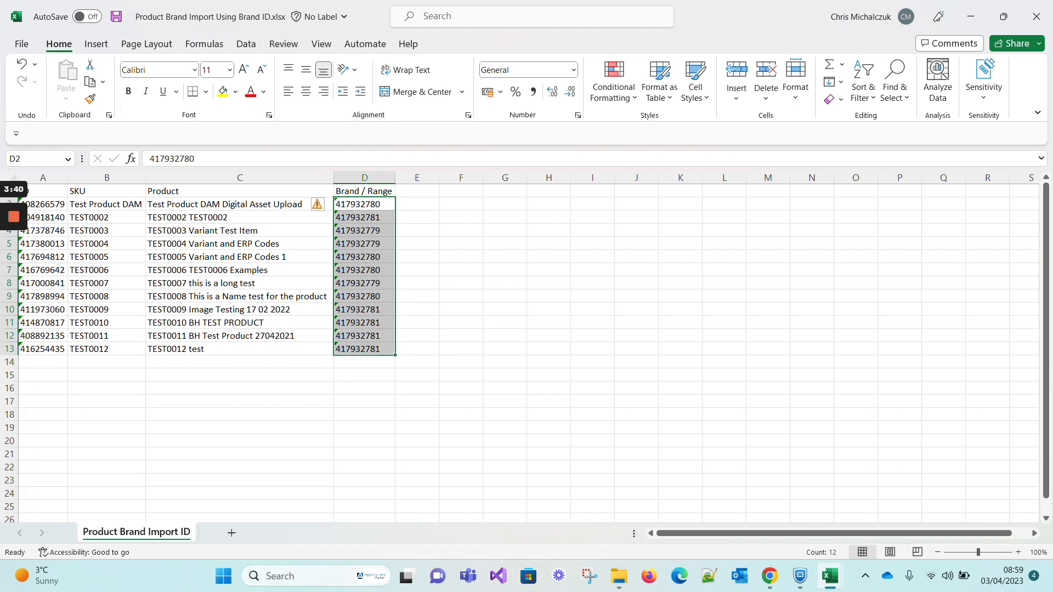
# - Close both Excel workbooks, saving the changes to Product Brand Import using Label.xlsx, and close the Daily Huddle reminder
pyautogui.moveTo(830, 576)
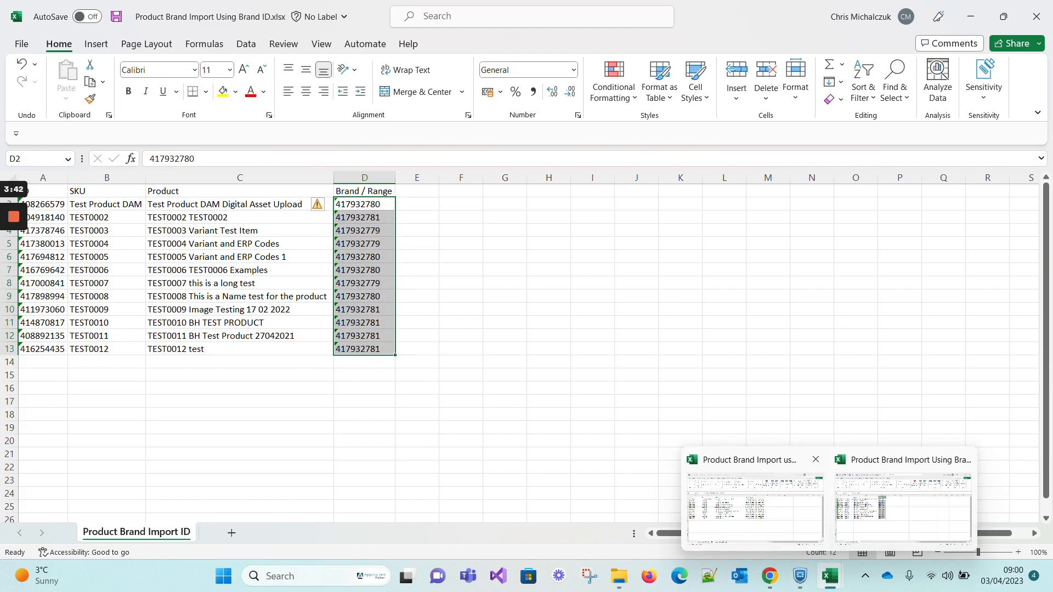
pyautogui.click(1040, 13)
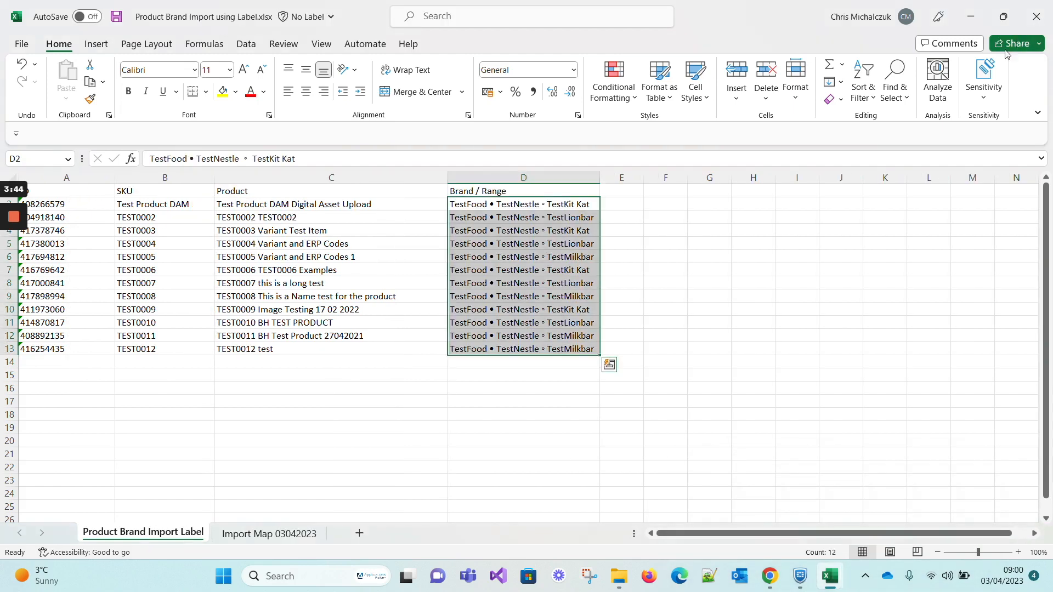
pyautogui.click(1037, 17)
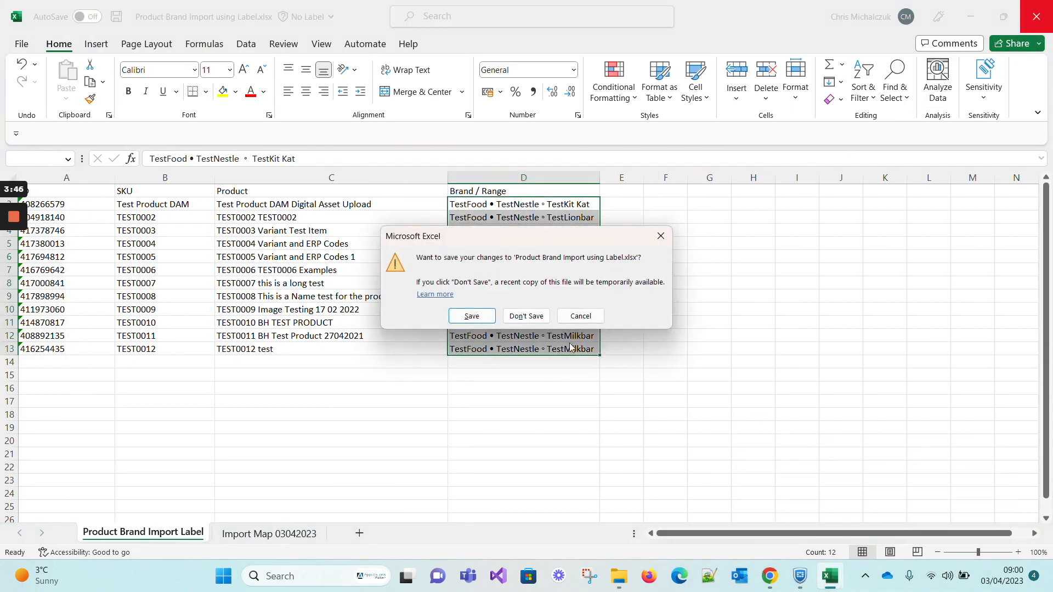
pyautogui.click(479, 315)
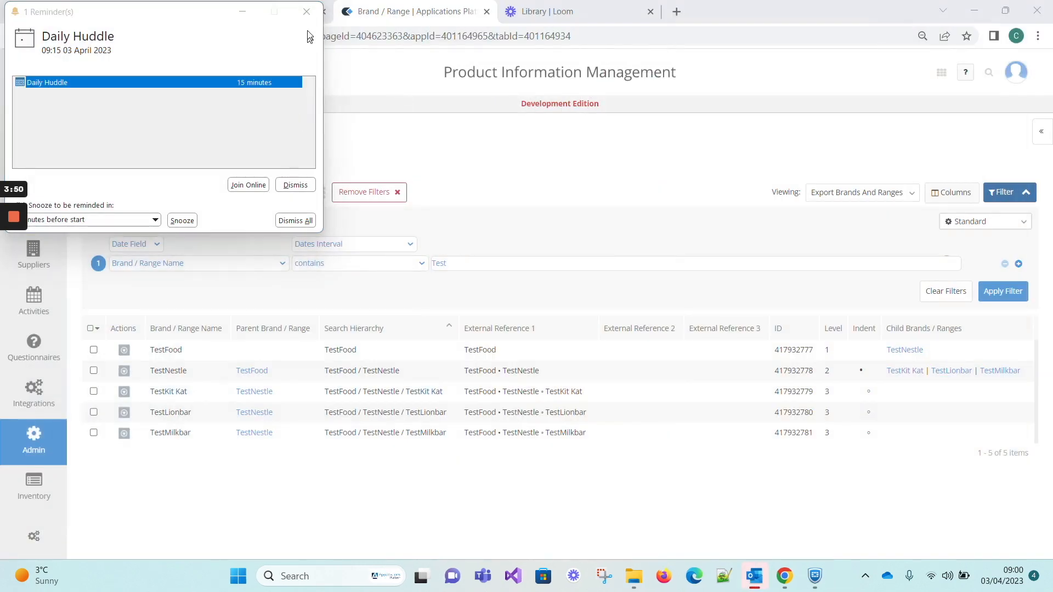
pyautogui.click(307, 8)
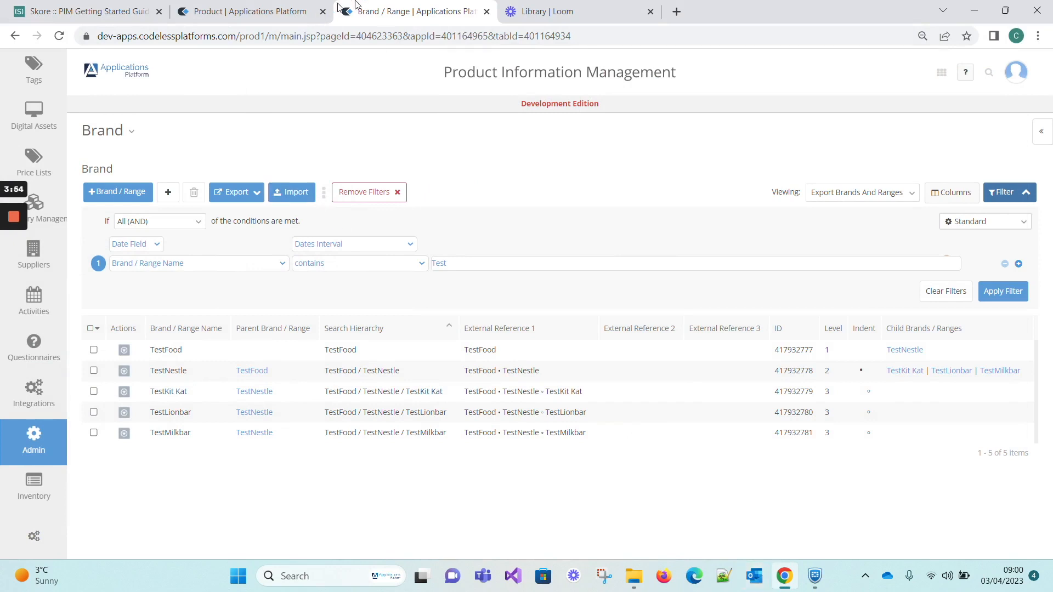
# - Start a product import from the Products page and upload Product Brand Import using Label.xlsx
pyautogui.click(265, 12)
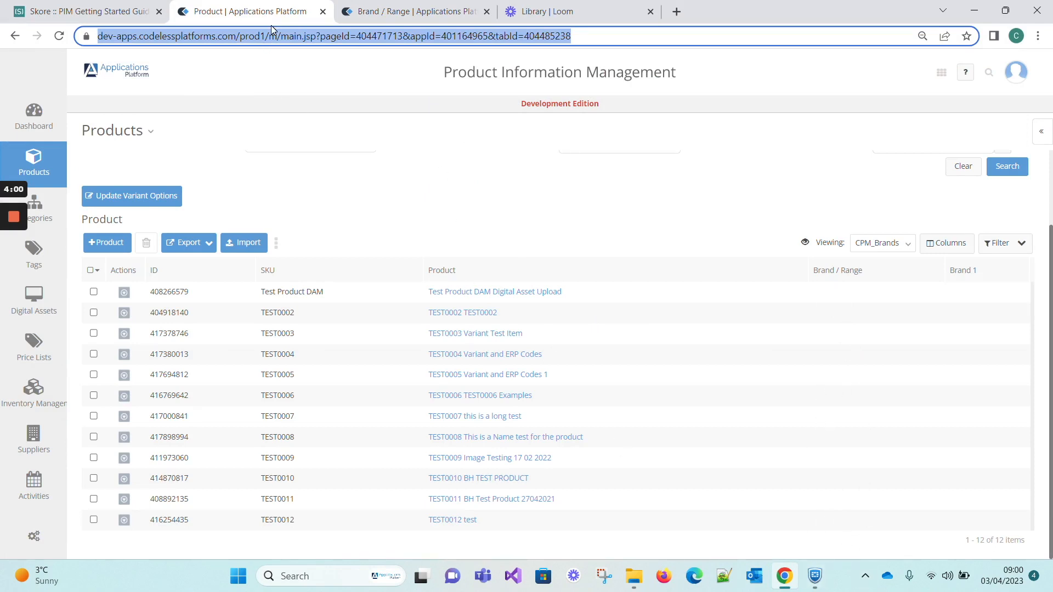
pyautogui.click(254, 243)
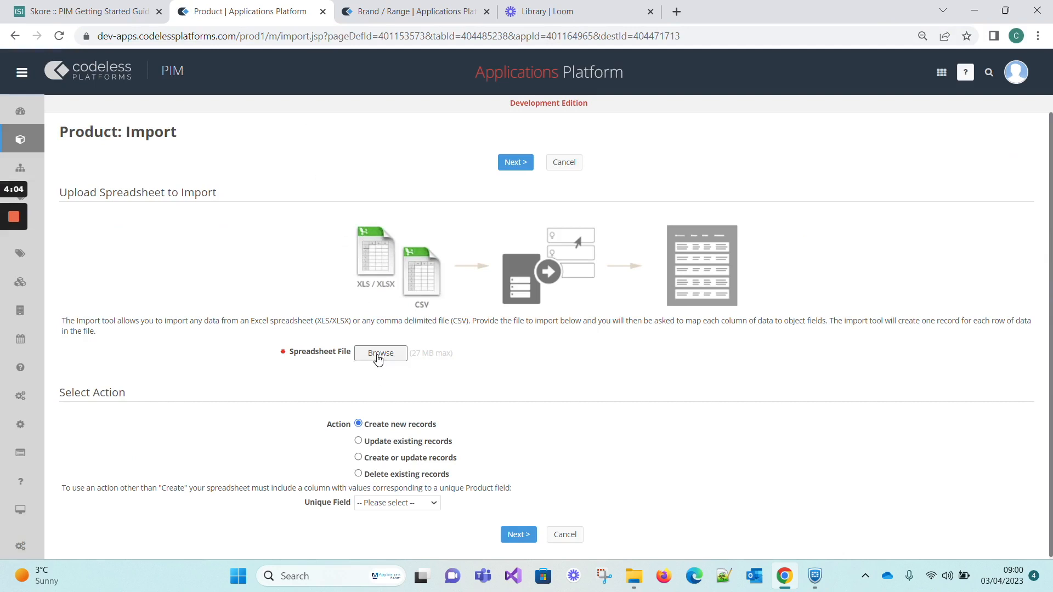
pyautogui.click(378, 356)
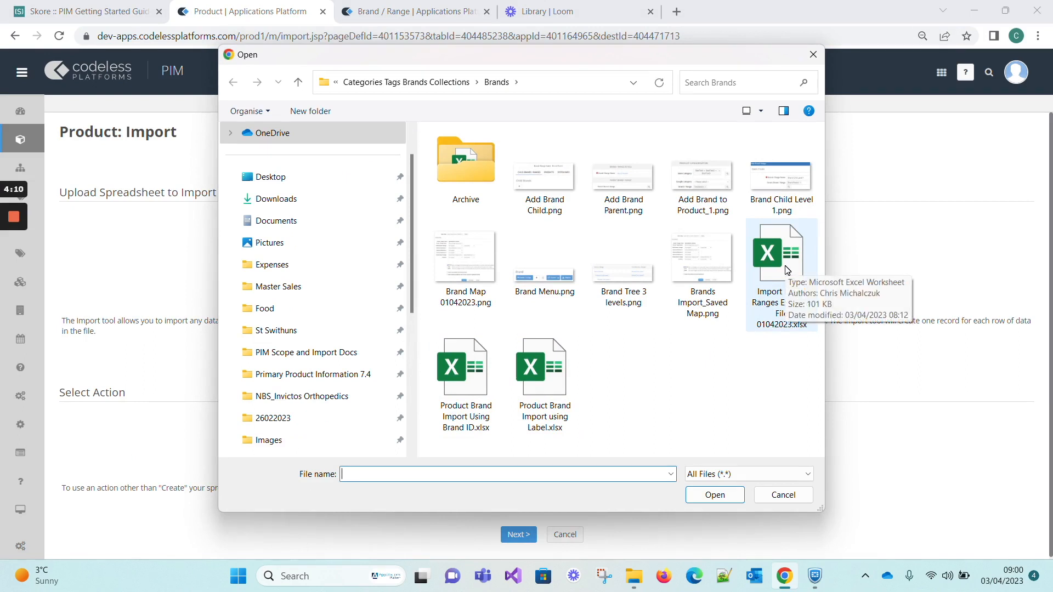
pyautogui.click(557, 388)
pyautogui.doubleClick(557, 389)
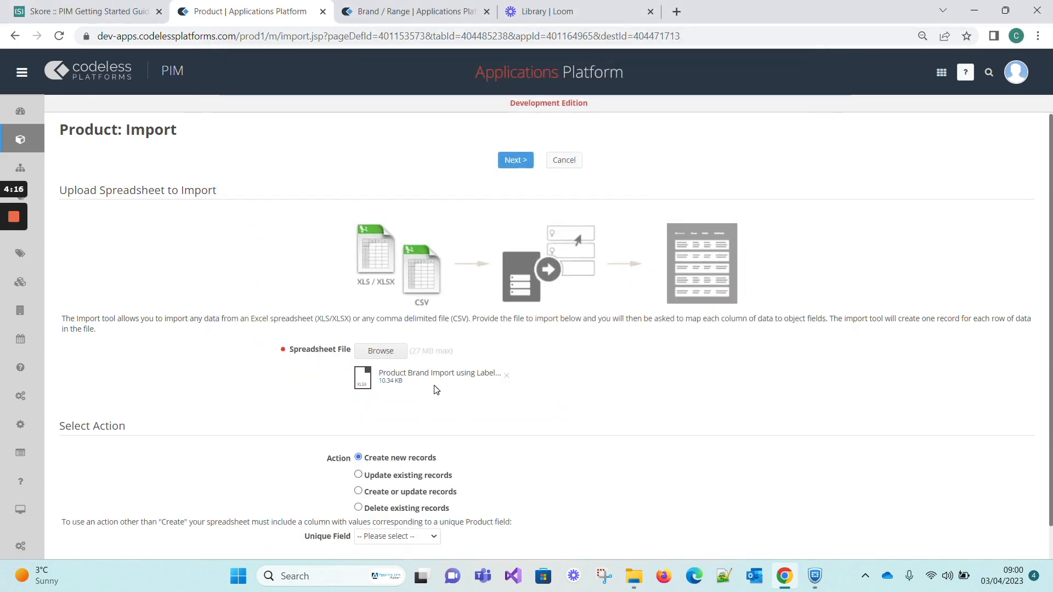
# - Set the import to update existing records with SKU as the unique field, and proceed to the field mapping
pyautogui.scroll(-1, 376, 481)
pyautogui.click(359, 439)
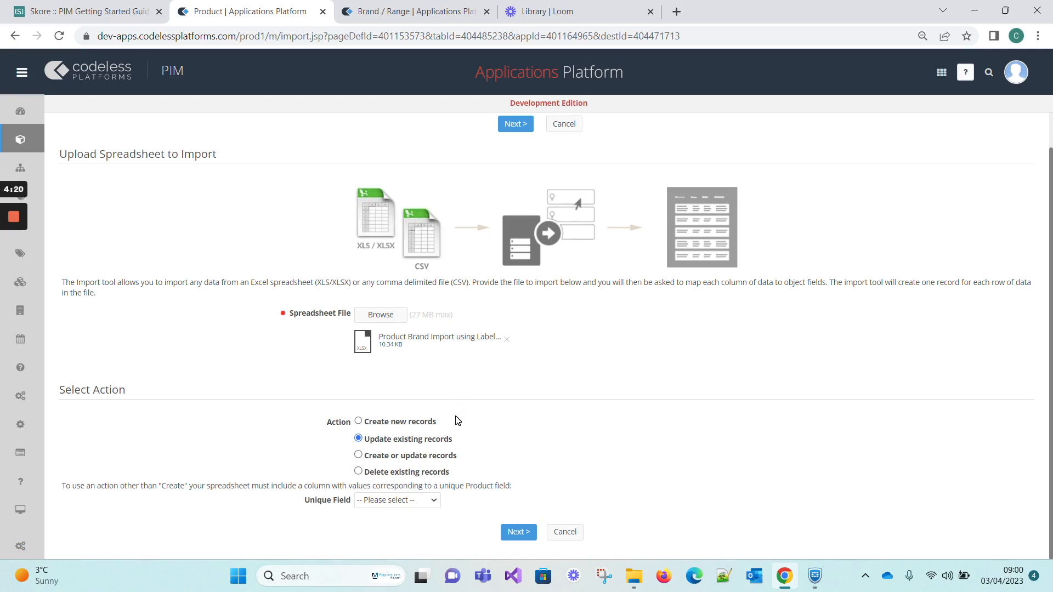
pyautogui.click(415, 501)
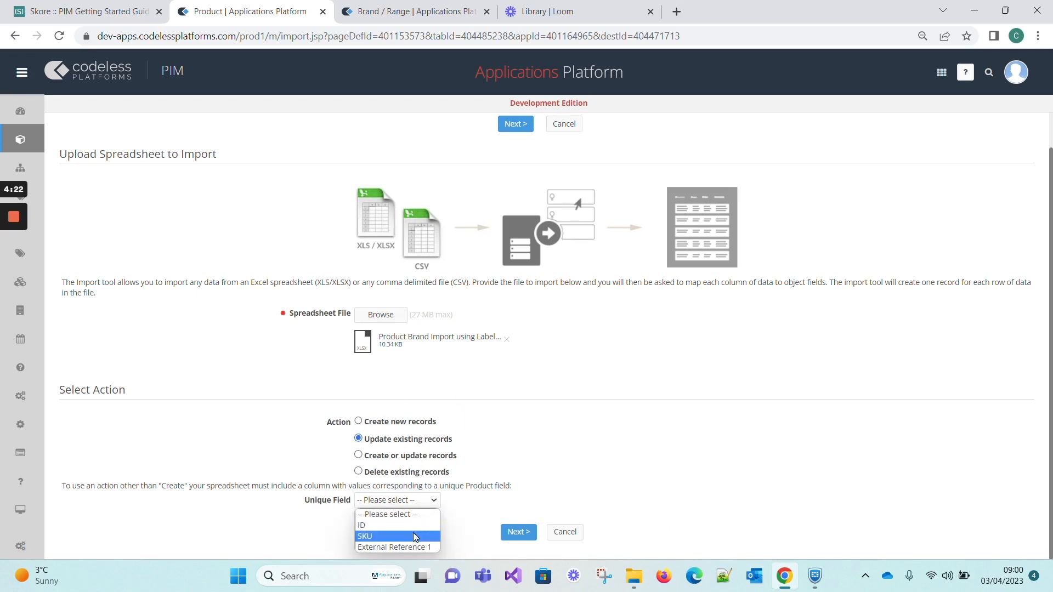
pyautogui.click(377, 537)
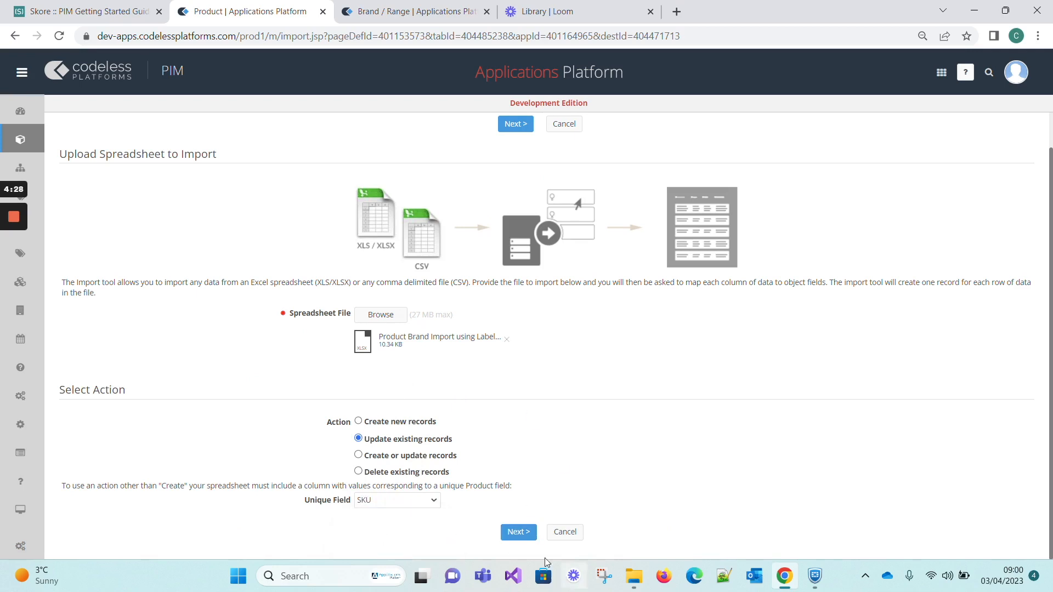
pyautogui.click(518, 533)
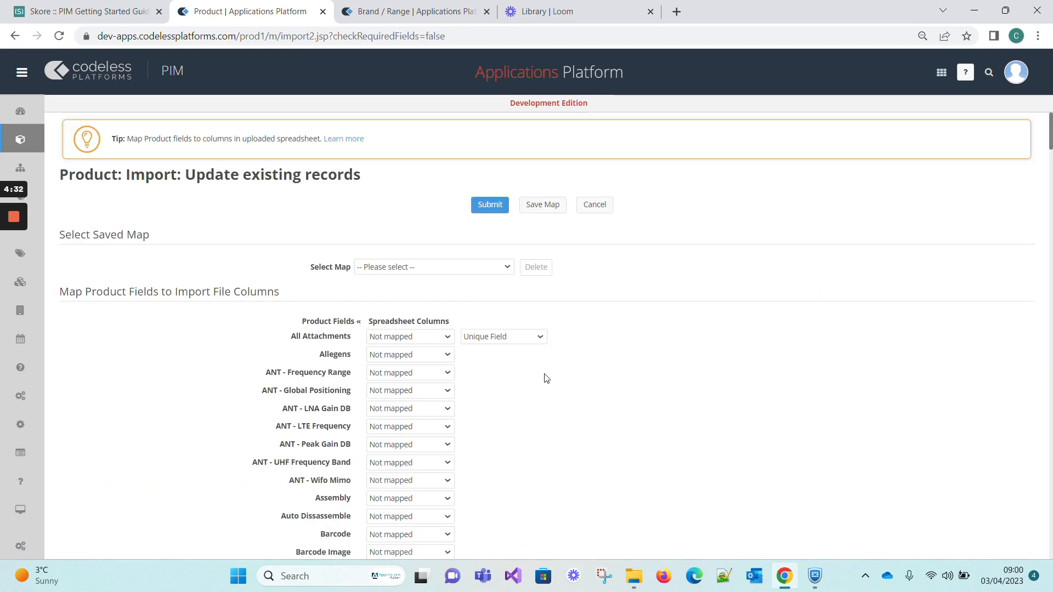
# - Set the unique field for the Brand / Range mapping to External Reference 1
pyautogui.scroll(-3, 691, 263)
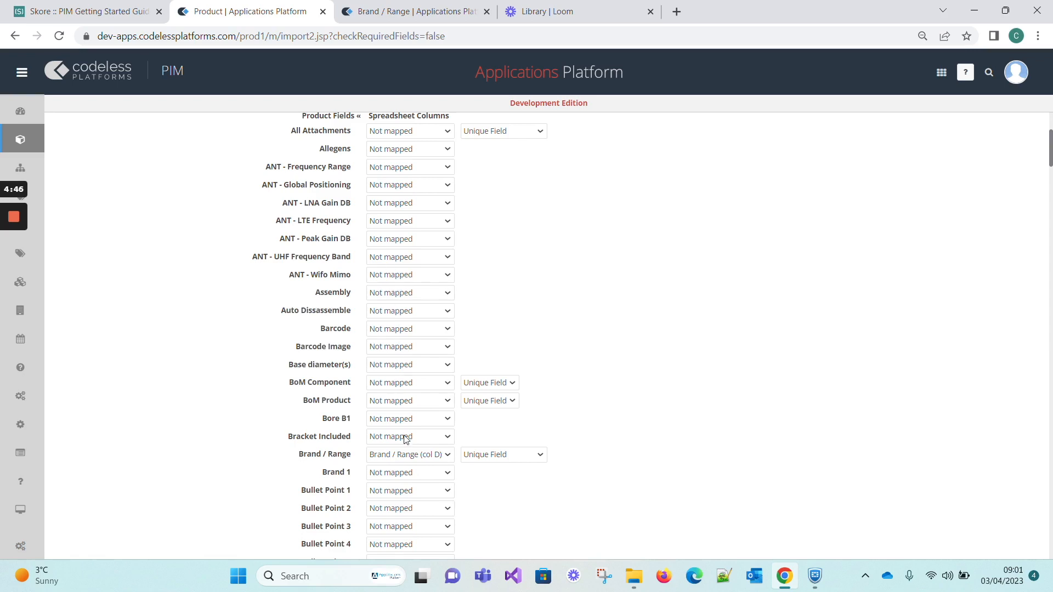
pyautogui.click(484, 459)
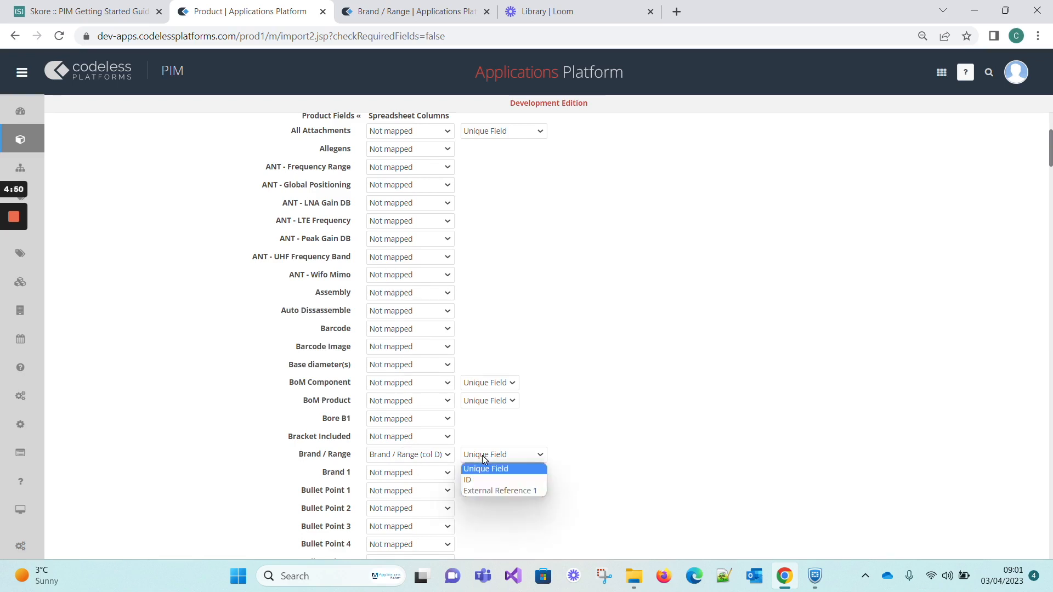
pyautogui.click(498, 489)
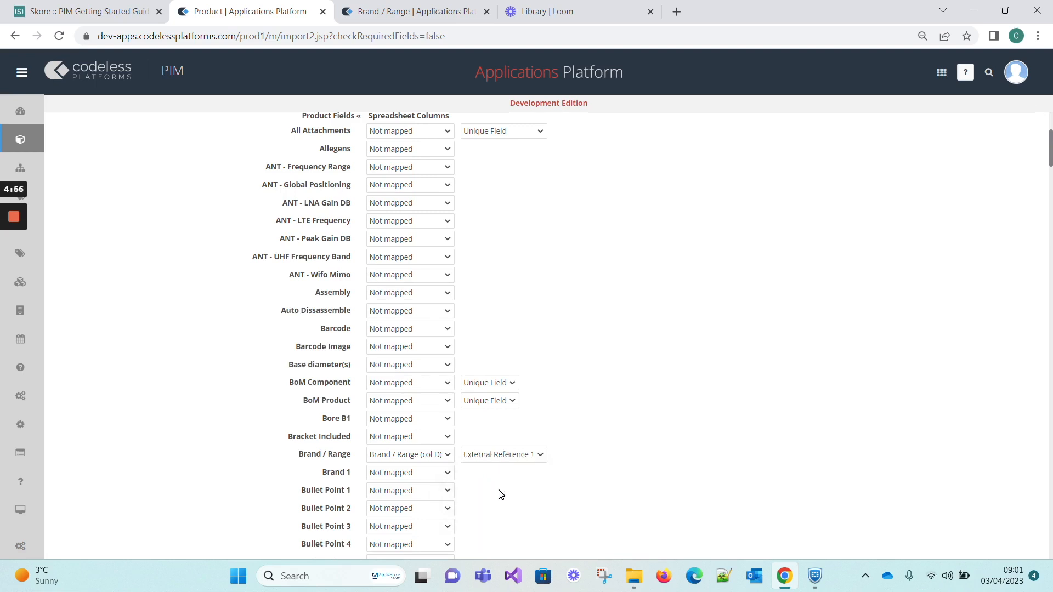
pyautogui.moveTo(818, 583)
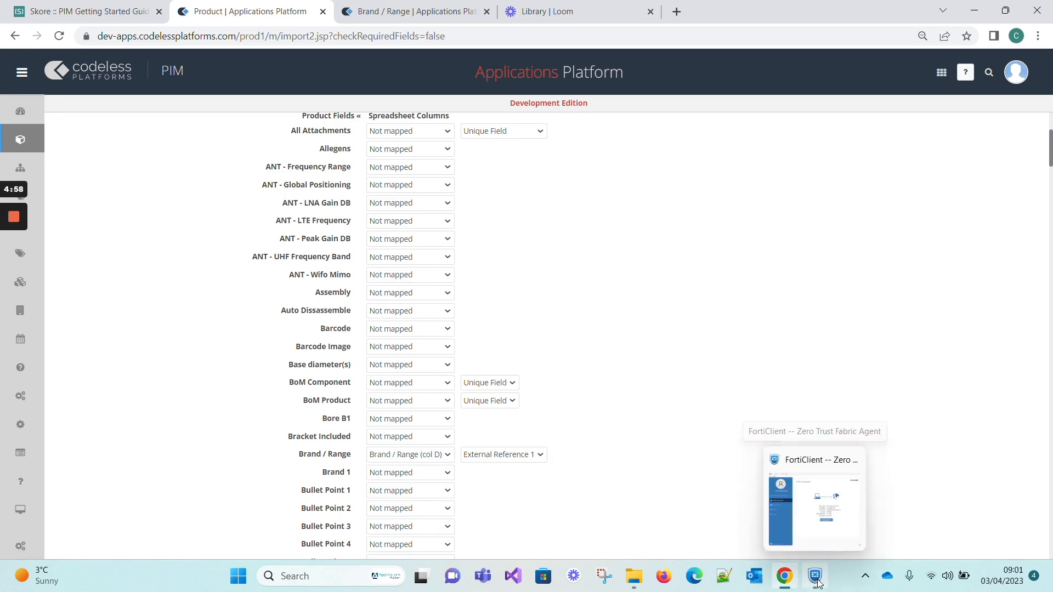
# - Set the Dimensions Unit of Measure field to Not mapped
pyautogui.scroll(-3, 587, 424)
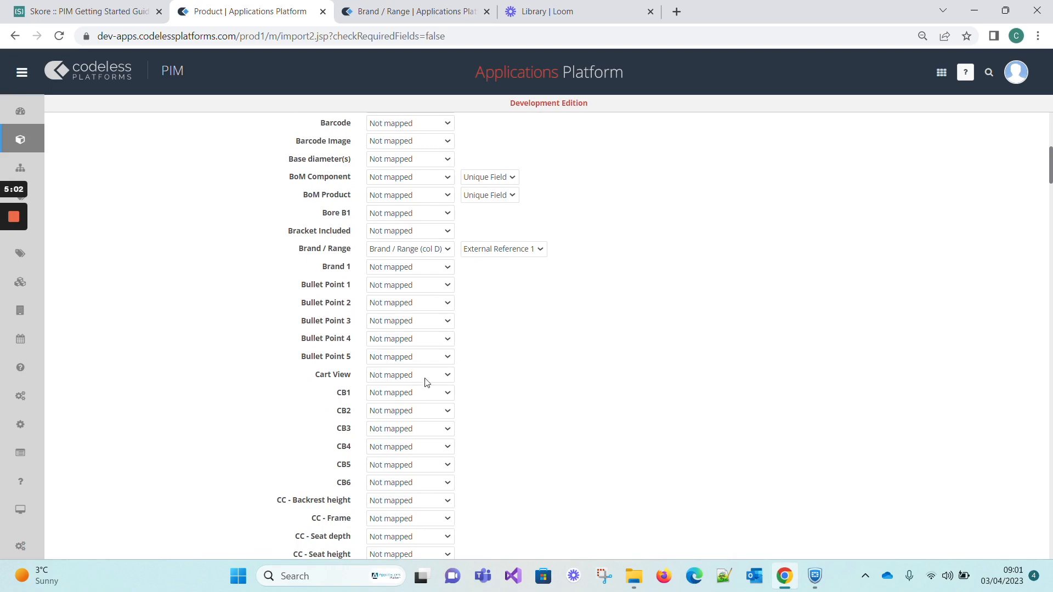
pyautogui.scroll(-3, 443, 384)
pyautogui.scroll(-3, 443, 384)
pyautogui.scroll(-6, 444, 384)
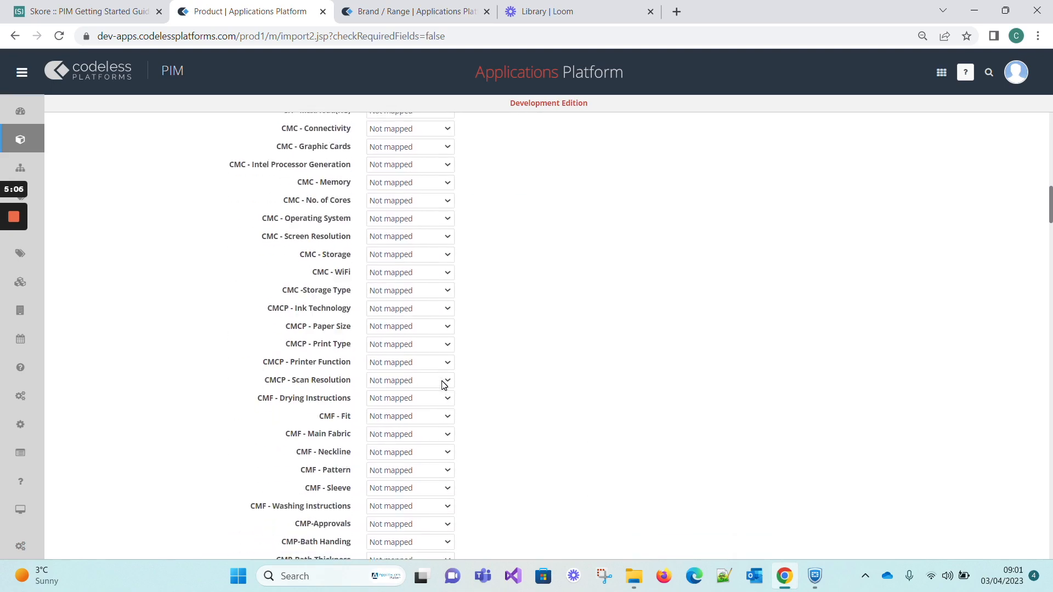
pyautogui.scroll(-2, 444, 390)
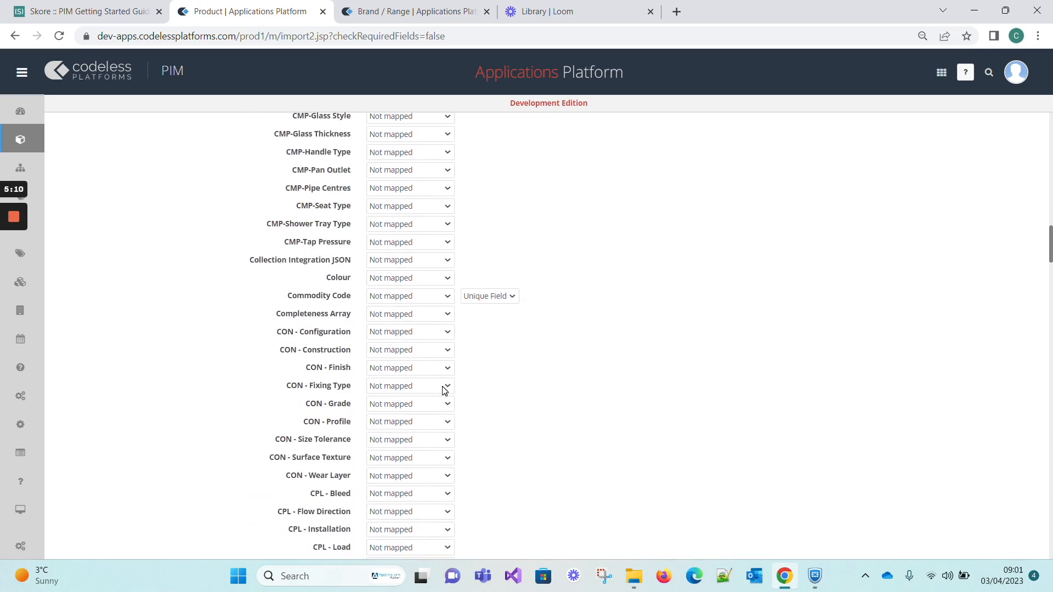
pyautogui.scroll(-4, 444, 390)
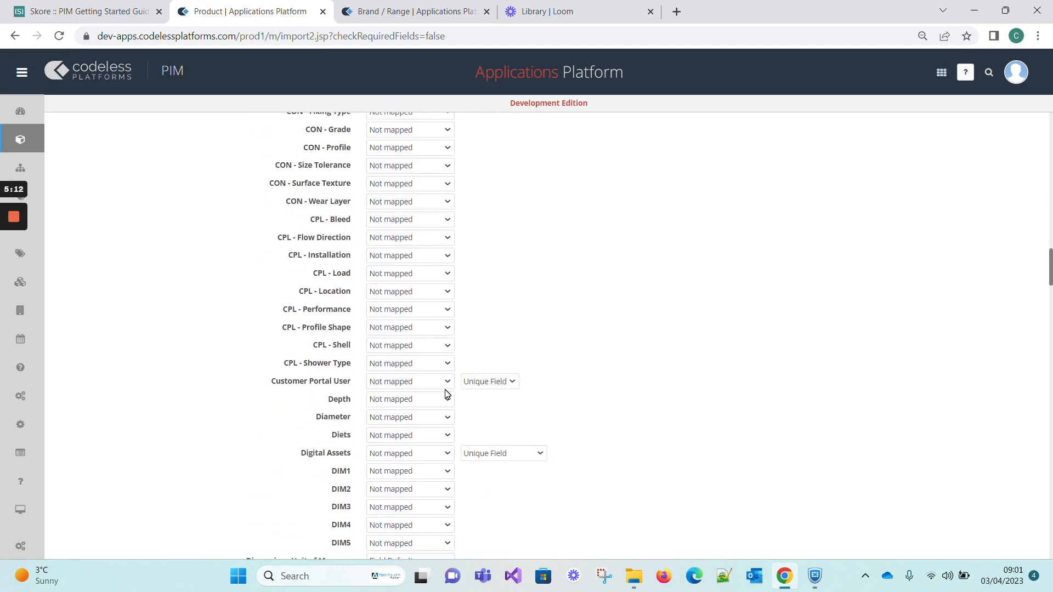
pyautogui.scroll(-3, 446, 394)
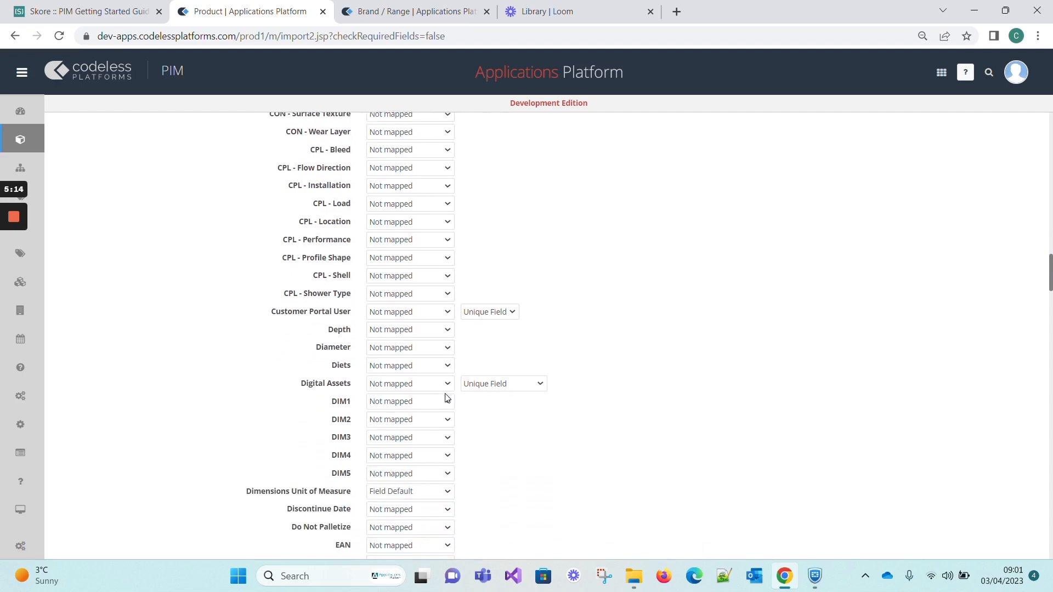
pyautogui.click(396, 355)
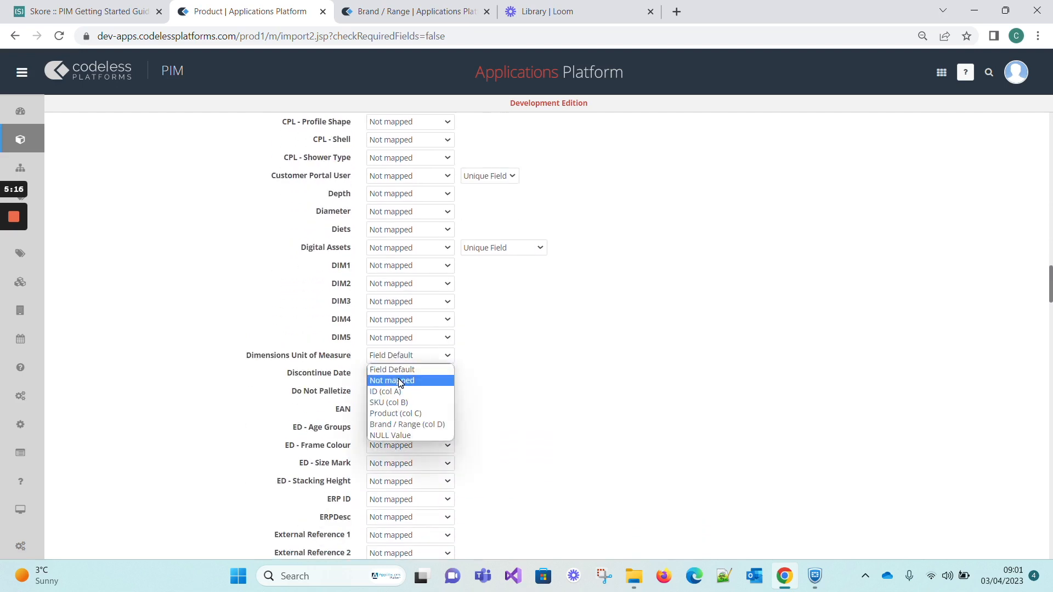
pyautogui.click(399, 382)
# - Examine the remaining field mappings and the Brand / Range mapping with its unique field
pyautogui.scroll(-5, 396, 399)
pyautogui.scroll(-8, 396, 400)
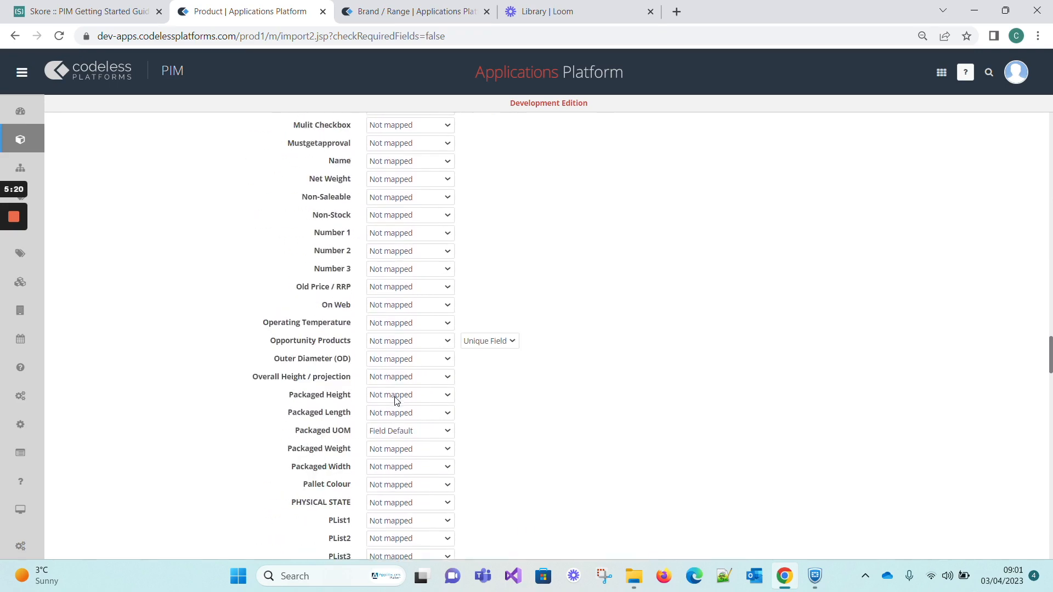
pyautogui.moveTo(14, 272)
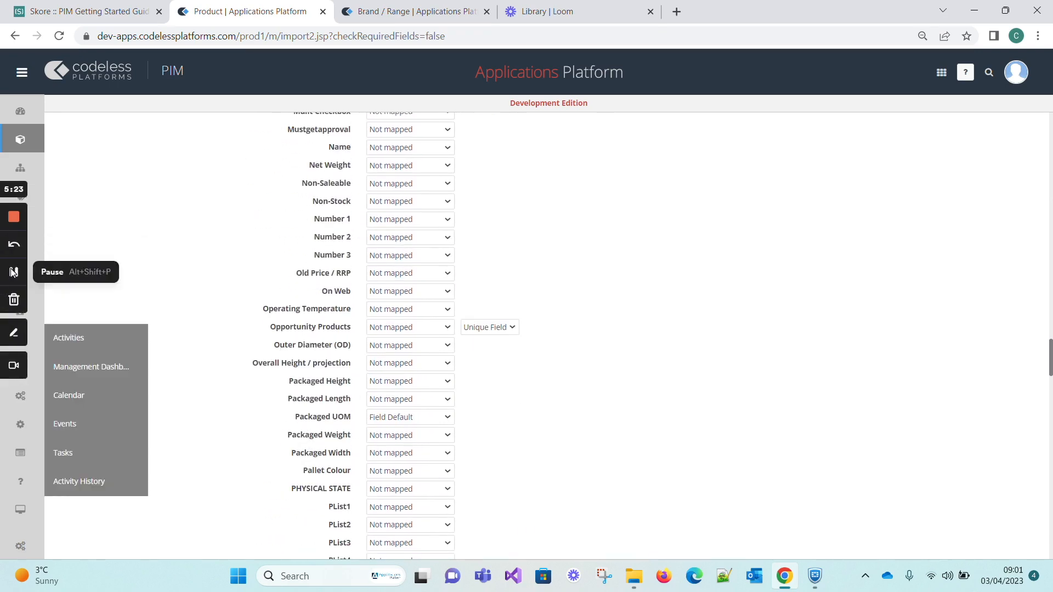
pyautogui.scroll(-15, 488, 310)
pyautogui.scroll(10, 371, 236)
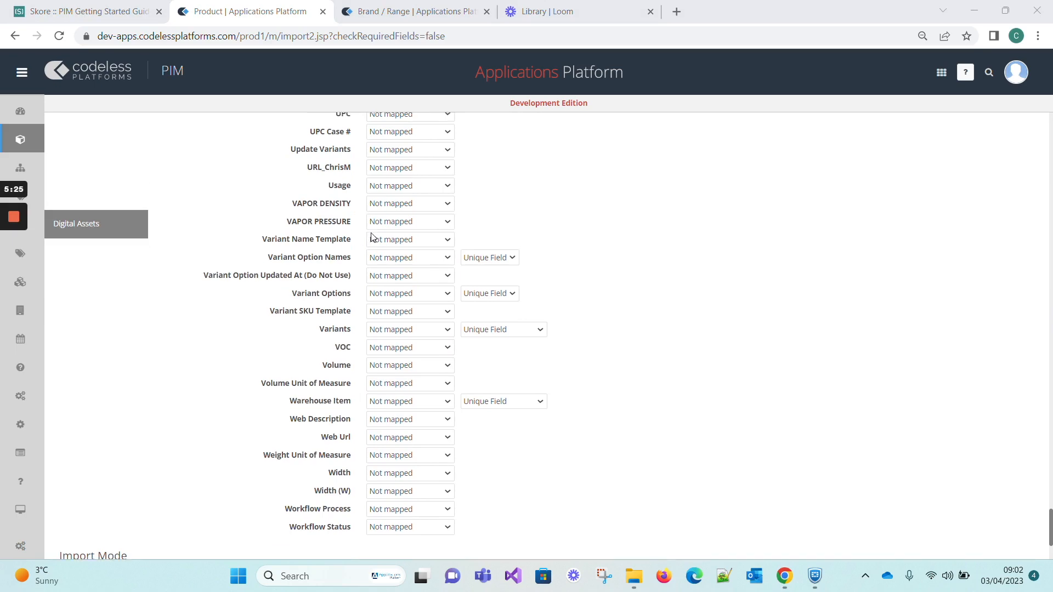
pyautogui.scroll(20, 372, 236)
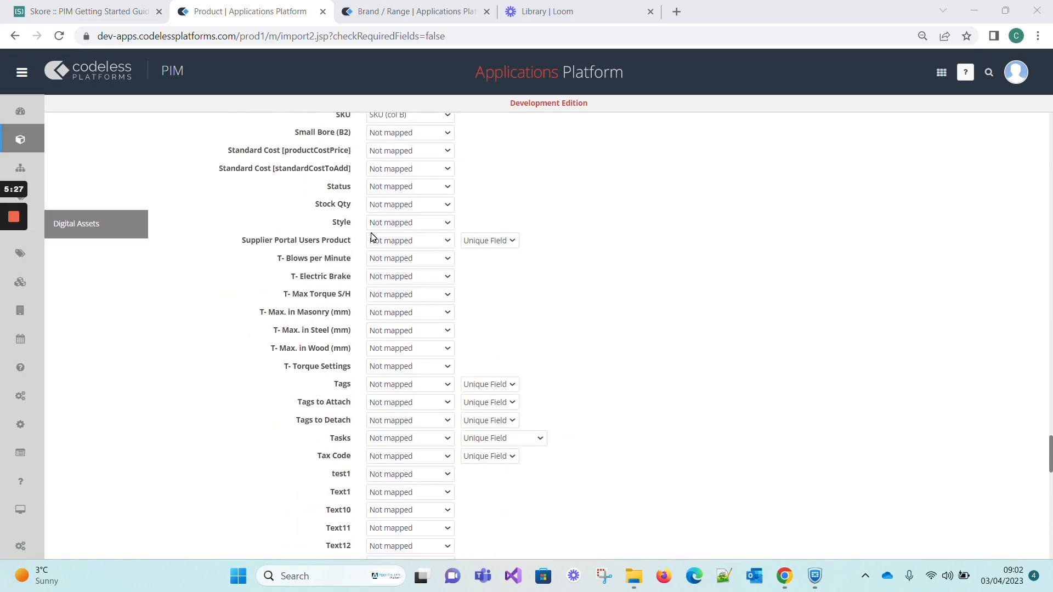
pyautogui.scroll(20, 371, 235)
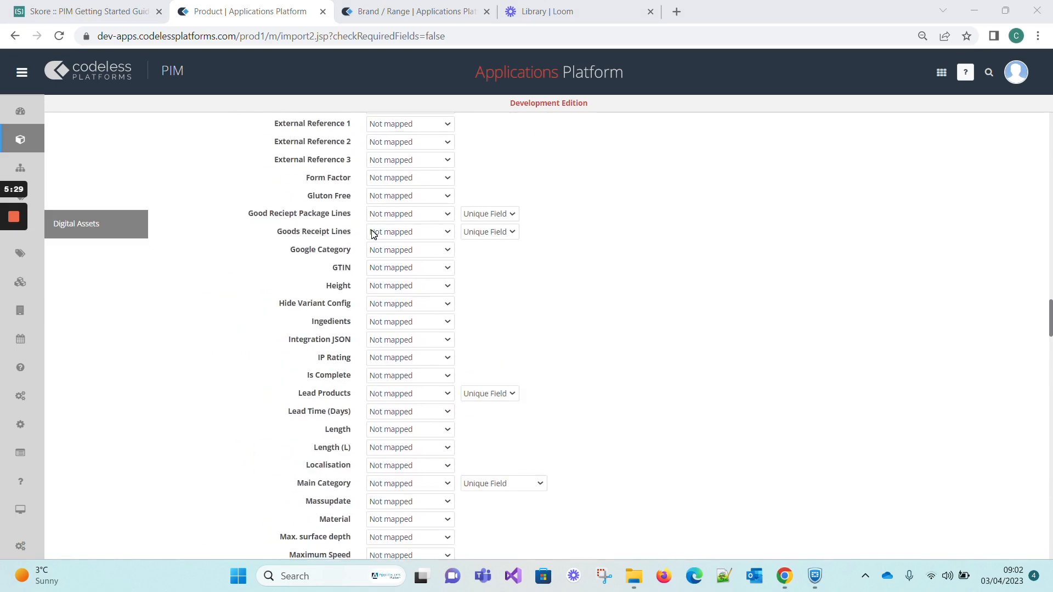
pyautogui.scroll(15, 371, 235)
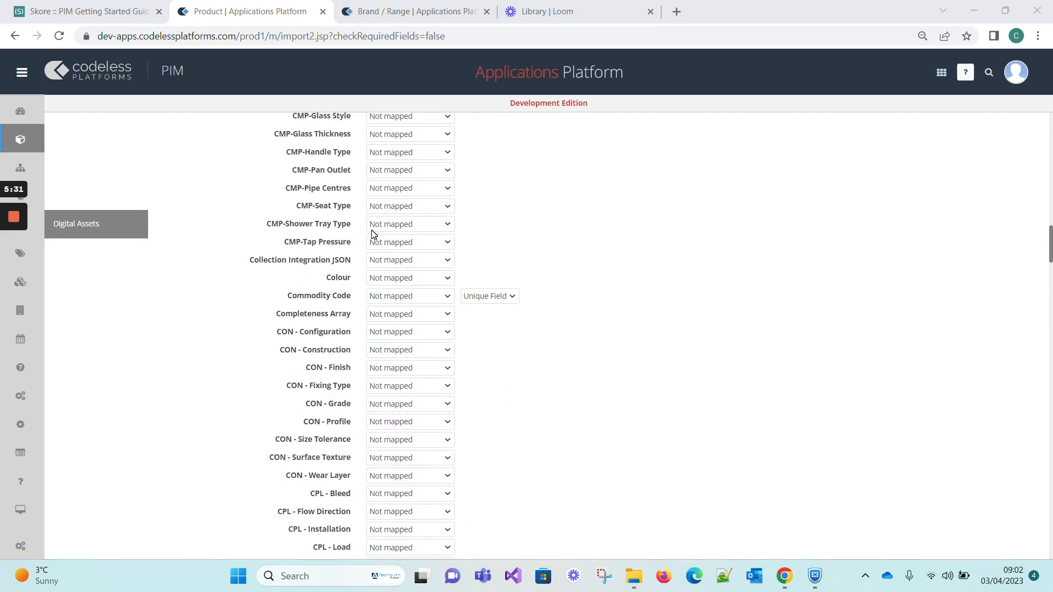
pyautogui.scroll(-5, 373, 238)
pyautogui.scroll(-4, 375, 244)
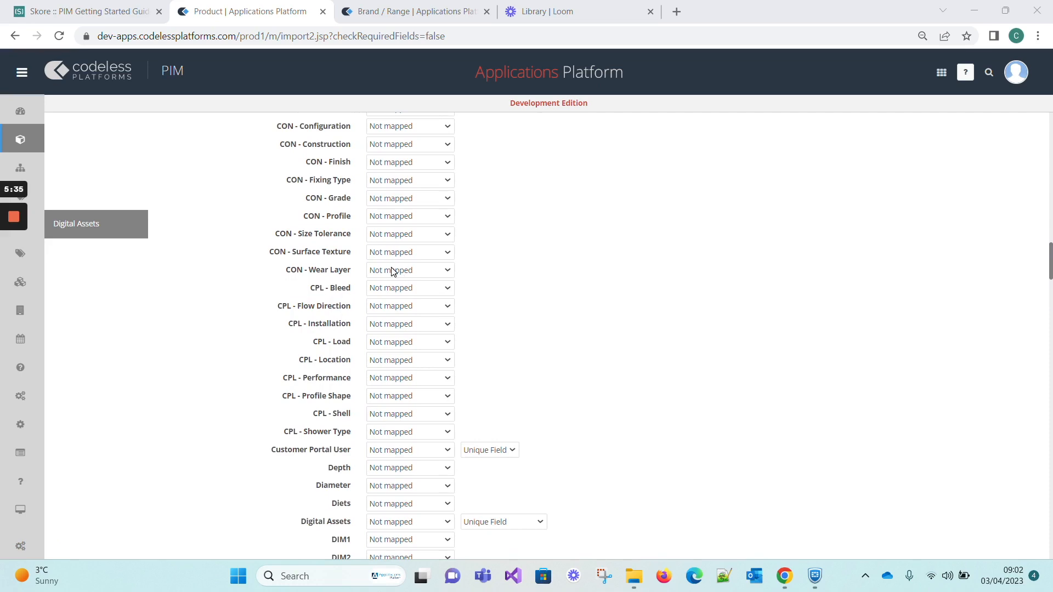
pyautogui.scroll(-5, 445, 285)
pyautogui.scroll(20, 449, 291)
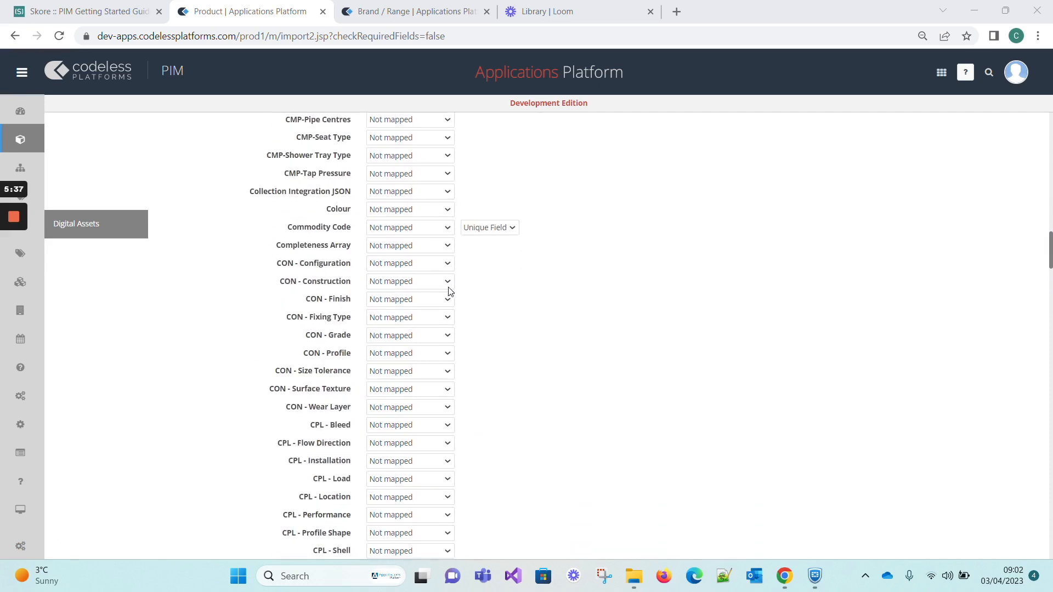
pyautogui.scroll(5, 445, 297)
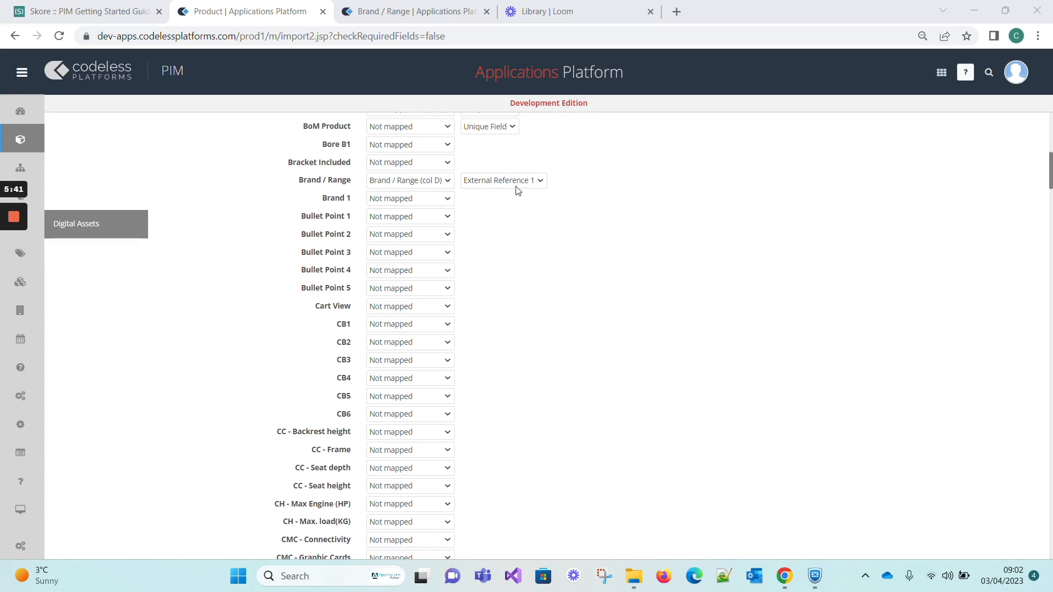
# - Check which spreadsheet column is mapped to the SKU field
pyautogui.scroll(-20, 451, 232)
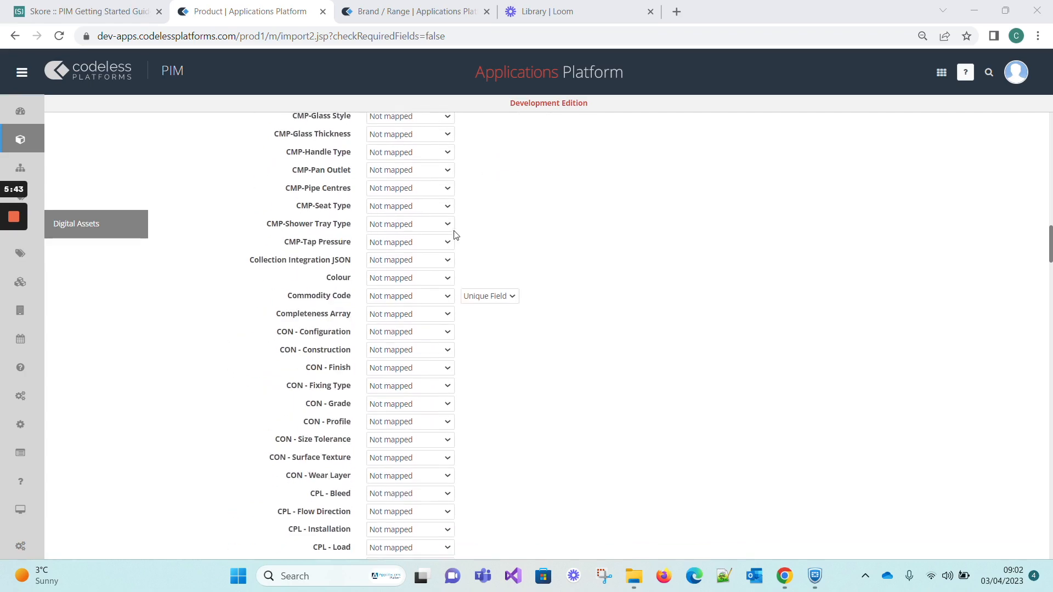
pyautogui.scroll(-20, 460, 237)
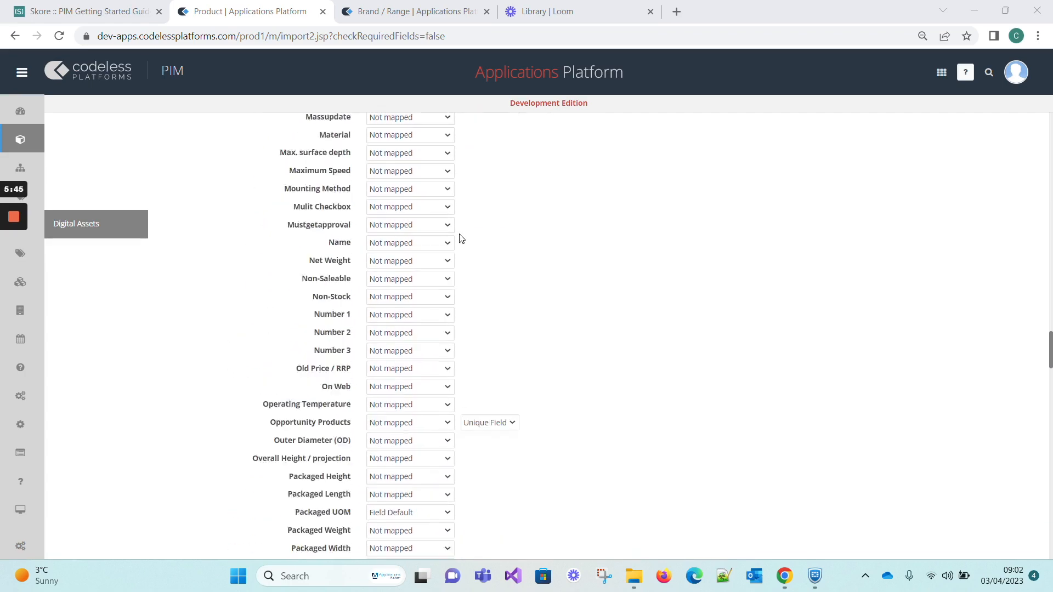
pyautogui.scroll(-20, 461, 238)
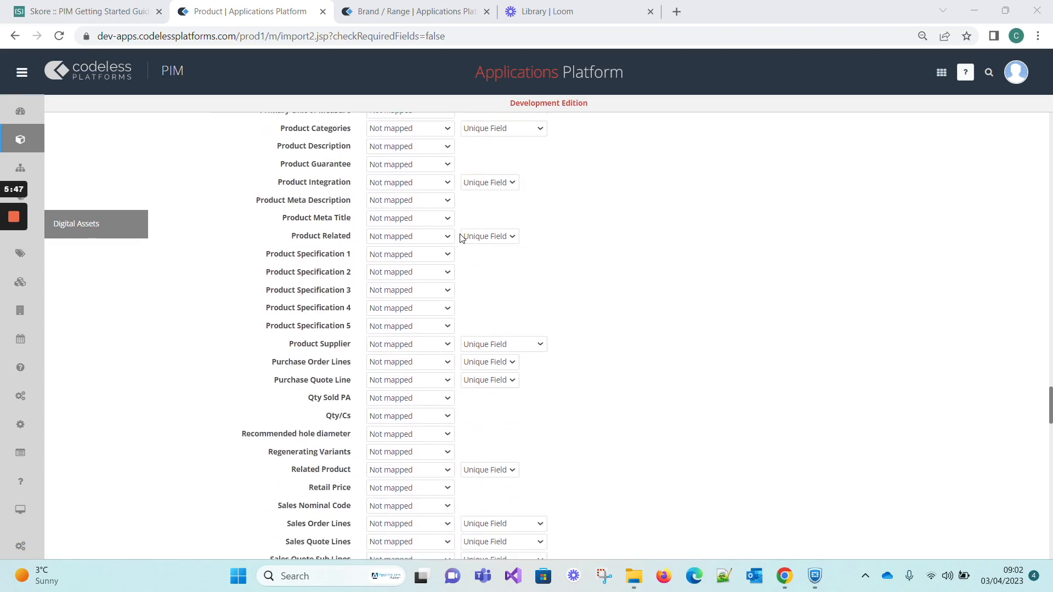
pyautogui.scroll(-4, 460, 238)
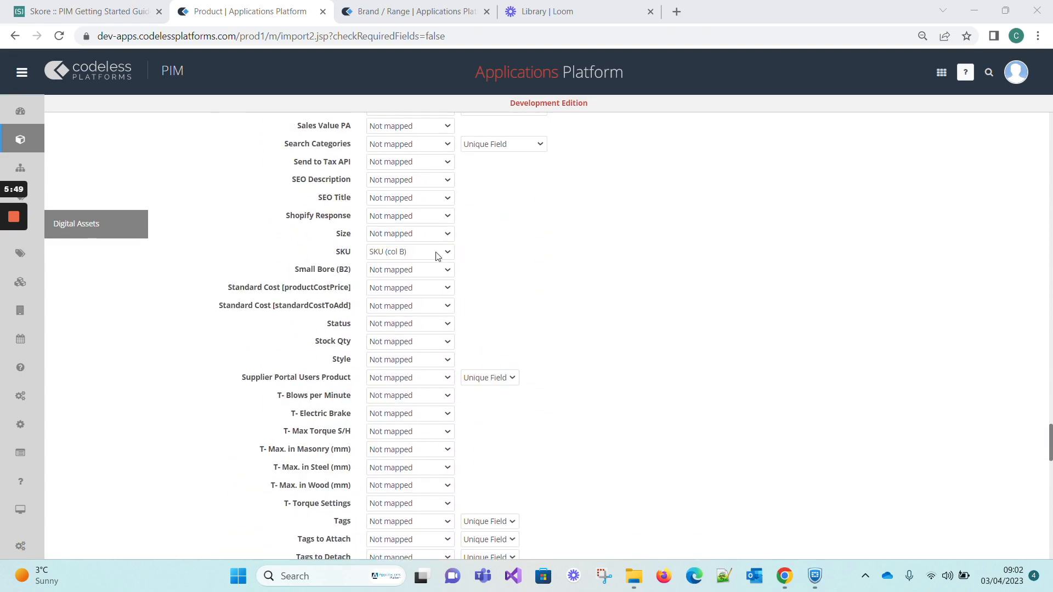
pyautogui.click(393, 254)
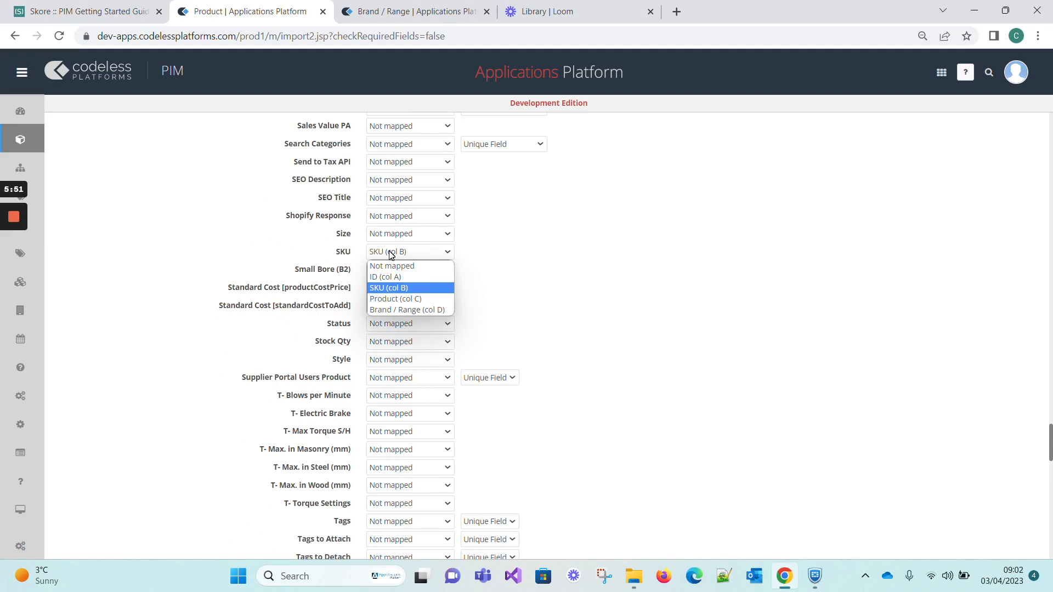
pyautogui.click(391, 254)
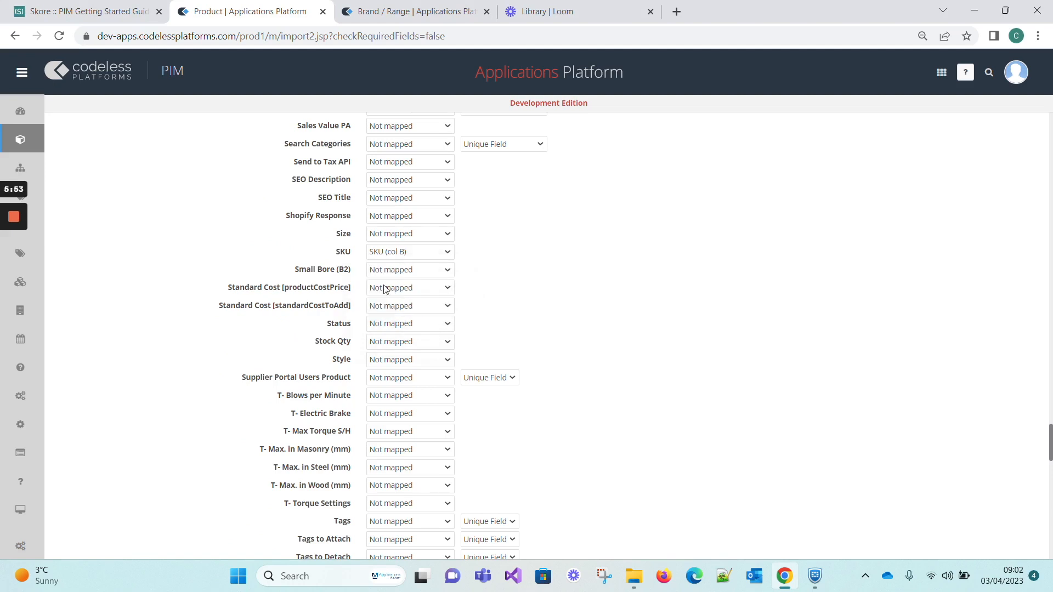
# - Set the import mode to Normal and turn off creating new picklist items during import
pyautogui.scroll(-4, 401, 306)
pyautogui.scroll(-15, 400, 306)
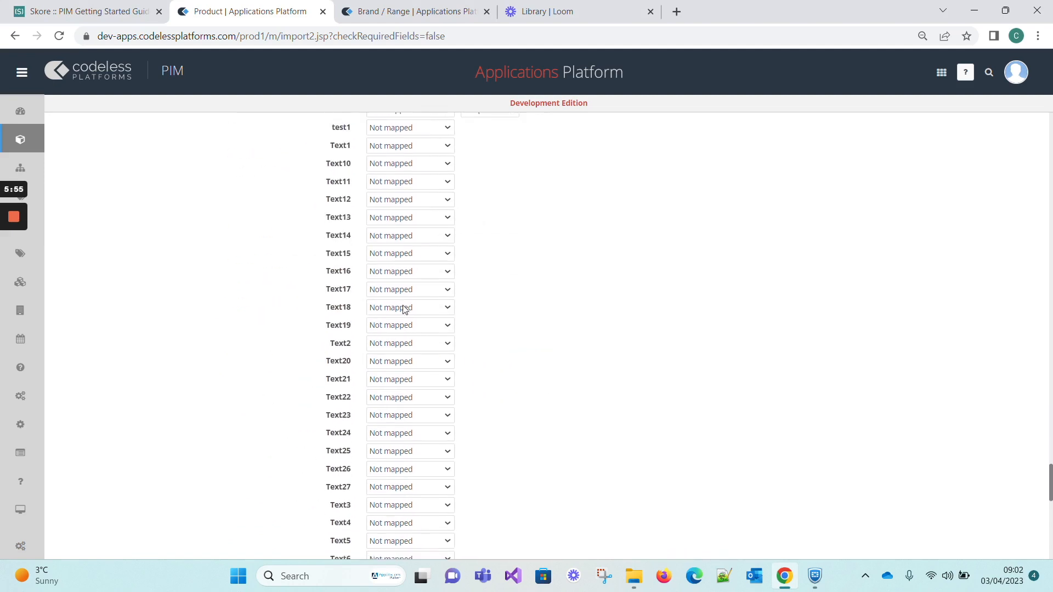
pyautogui.scroll(-3, 409, 307)
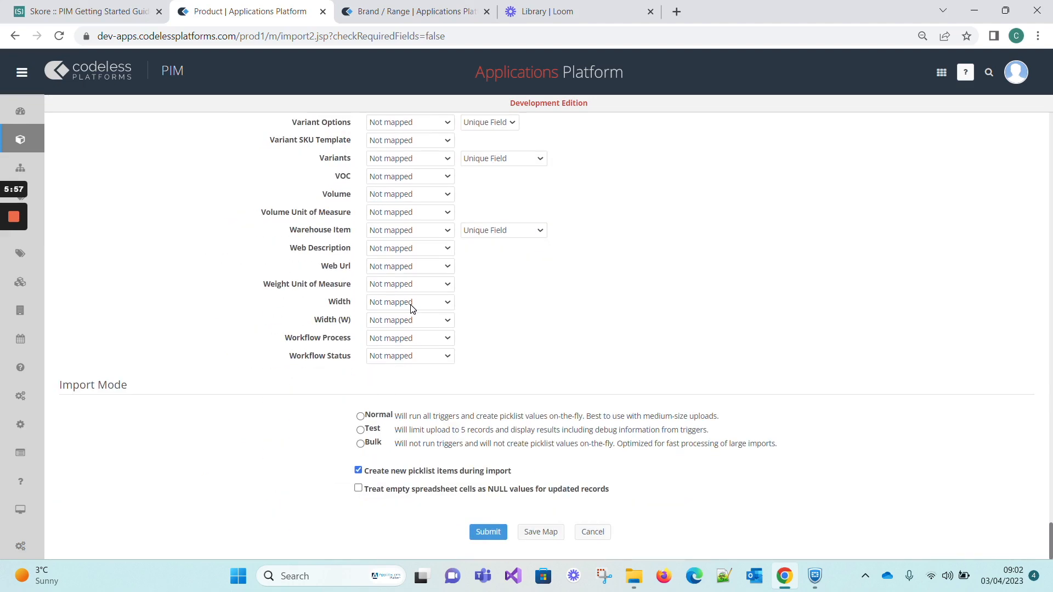
pyautogui.click(360, 417)
pyautogui.click(358, 471)
# - Save the field mapping as a map named Brand Import Example using External Ref 1
pyautogui.click(537, 533)
pyautogui.press('Down')
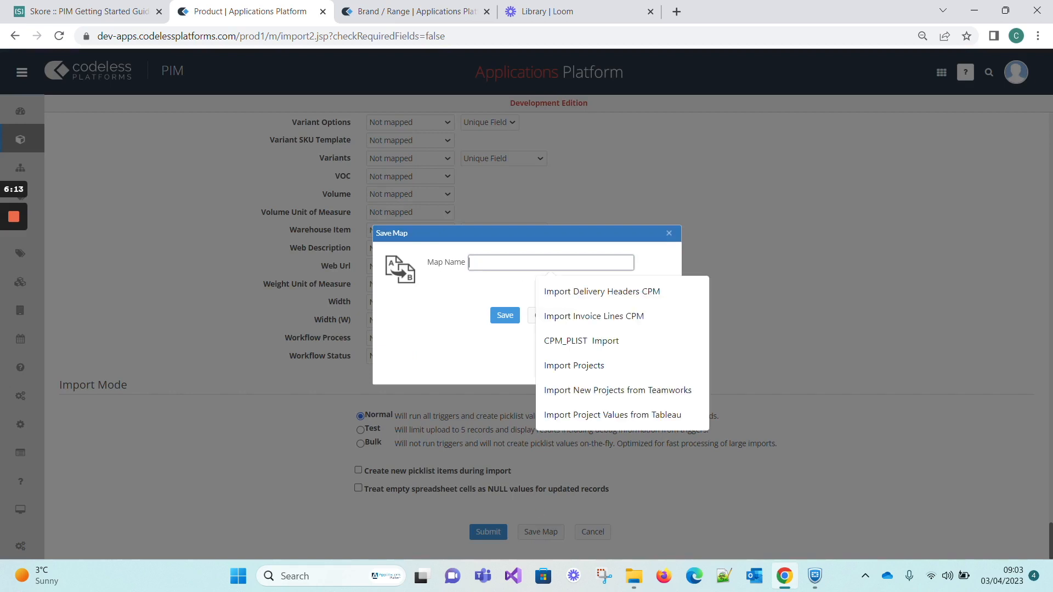
pyautogui.write('Bran')
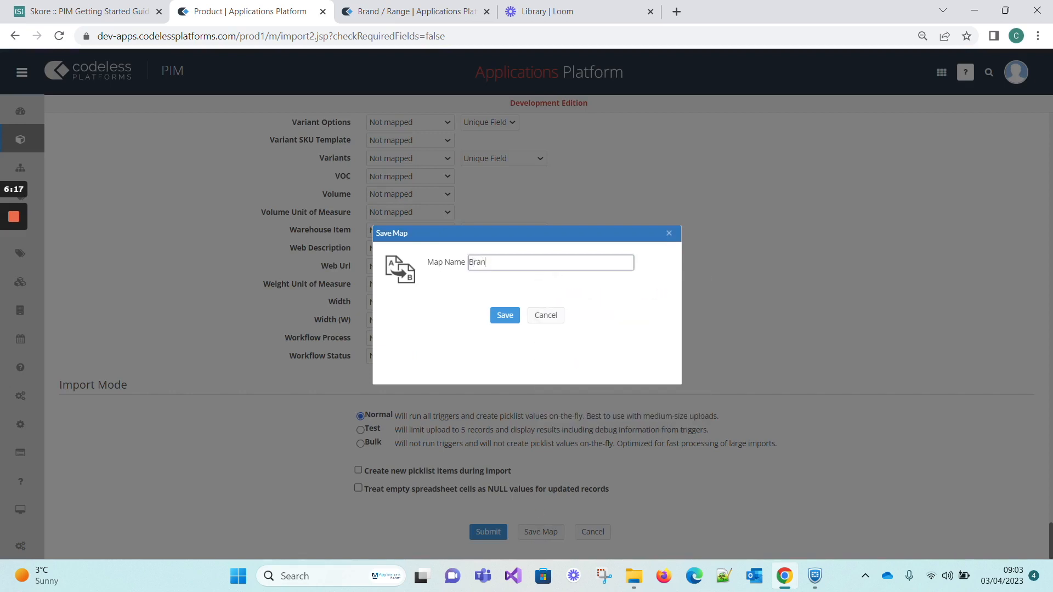
pyautogui.write('d Import Example usi')
pyautogui.write('ng External ')
pyautogui.write('Ref 1')
pyautogui.click(505, 316)
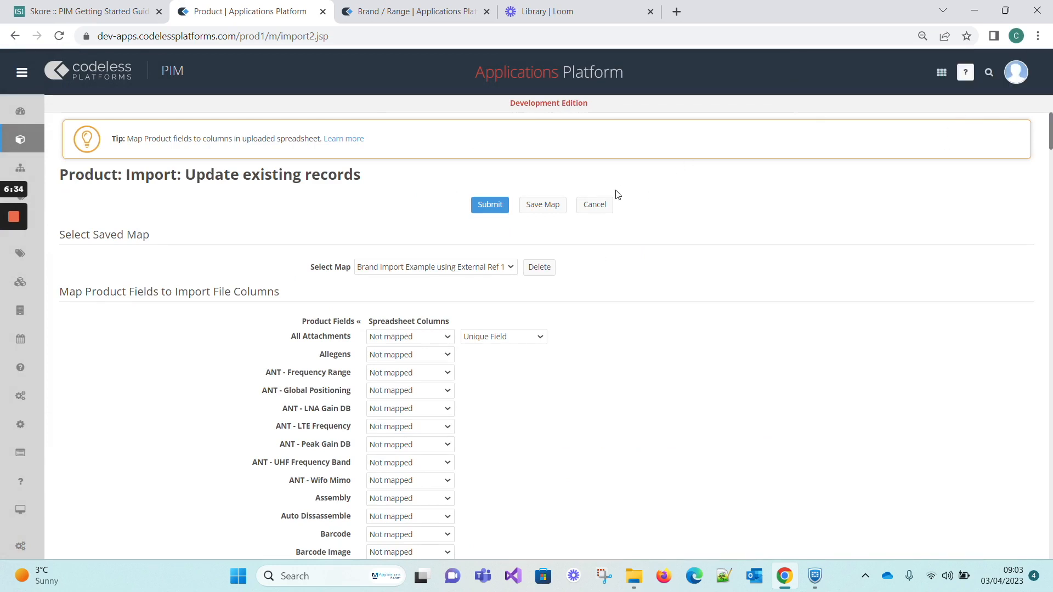
# - Submit the product import and check the updated record count in the import results
pyautogui.click(489, 206)
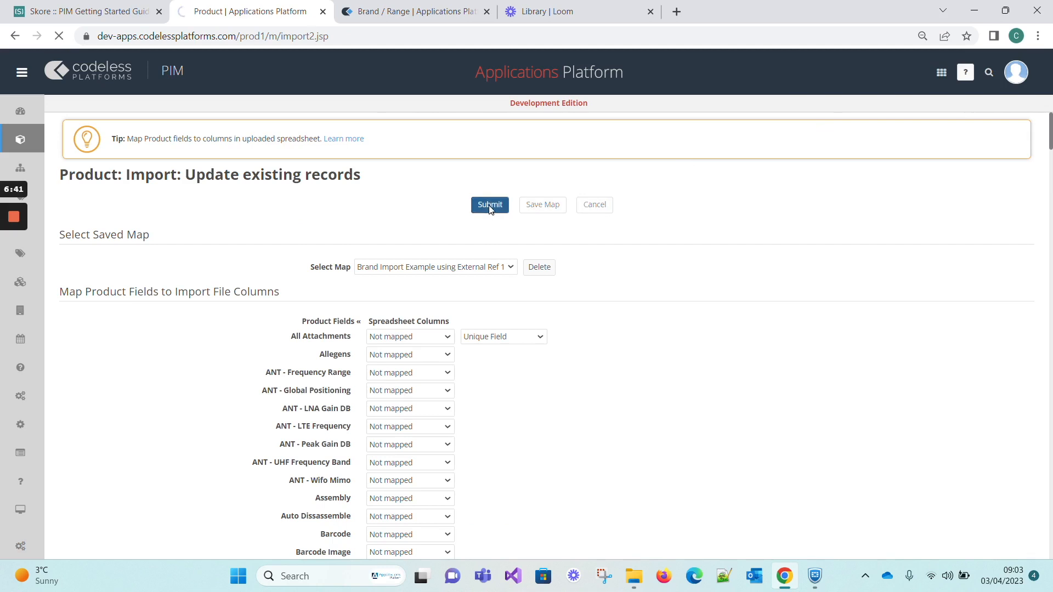
pyautogui.moveTo(159, 234); pyautogui.dragTo(135, 231)
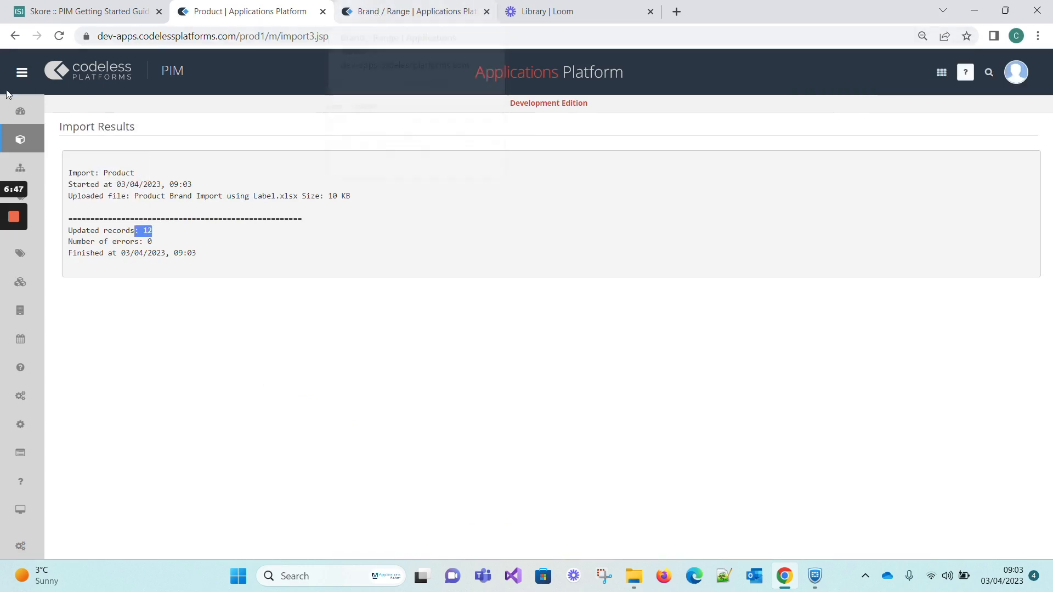
# - Return to the Products list and review the Brand / Range values of the imported products
pyautogui.moveTo(21, 167)
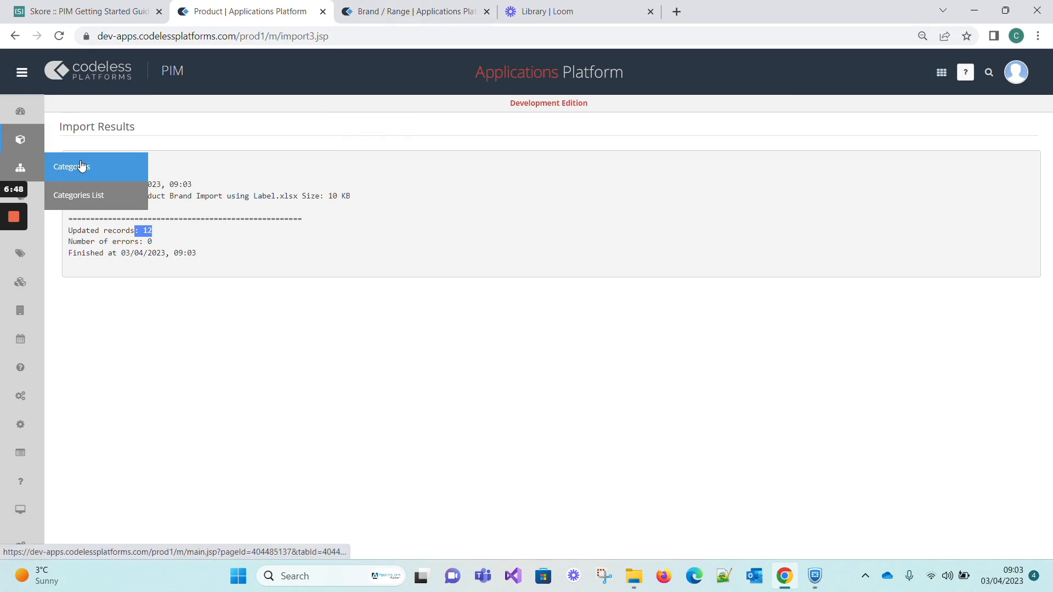
pyautogui.moveTo(33, 141)
pyautogui.click(66, 138)
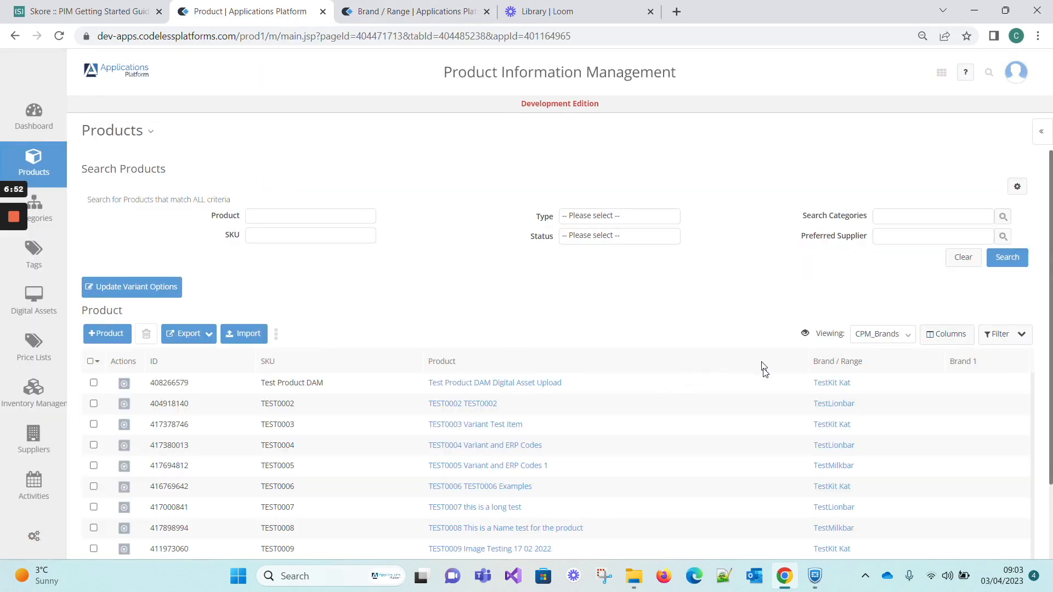
pyautogui.scroll(-2, 761, 367)
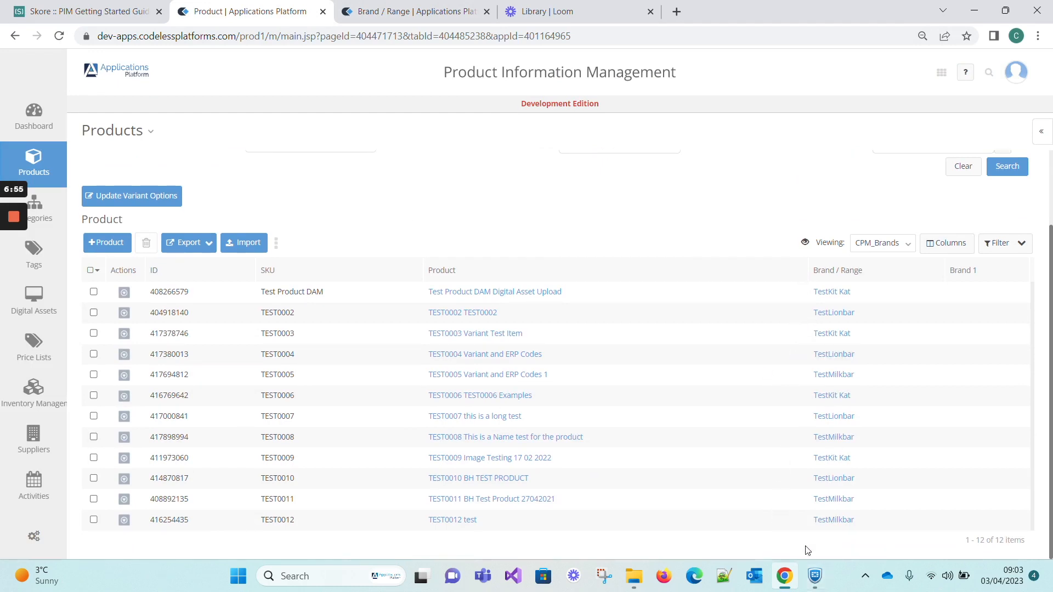